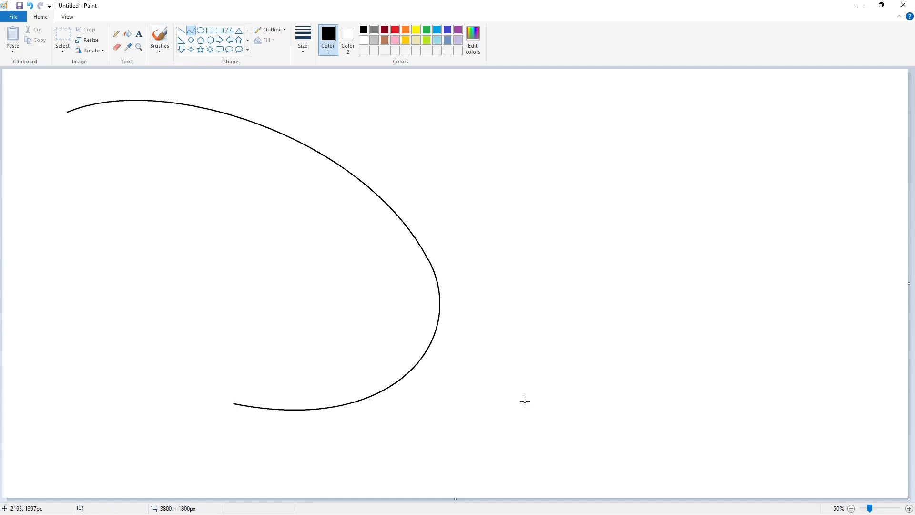
Draw a curve beneath the D's upper outer curve as the inner edge of its large bow.
drag(76, 128, 392, 264)
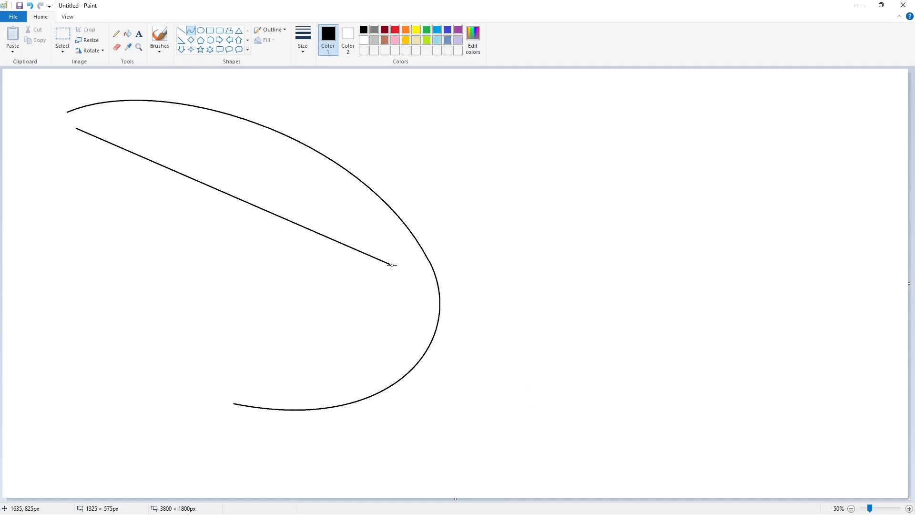
drag(176, 176, 343, 173)
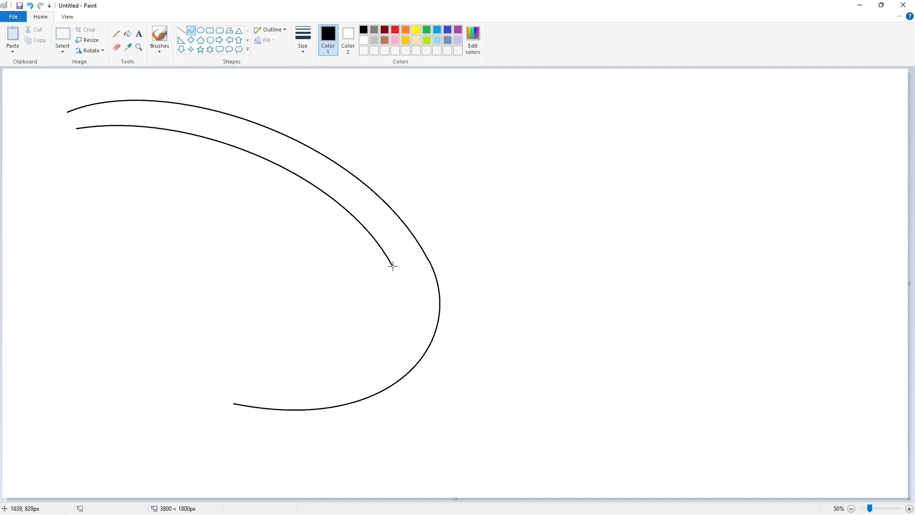
drag(393, 266, 232, 376)
mouse_move(315, 322)
mouse_down()
mouse_move(419, 316)
mouse_move(368, 378)
mouse_move(389, 393)
mouse_up()
key(ctrl+z)
drag(391, 266, 234, 376)
mouse_move(314, 322)
mouse_down()
mouse_move(414, 302)
mouse_move(391, 386)
mouse_move(400, 372)
mouse_up()
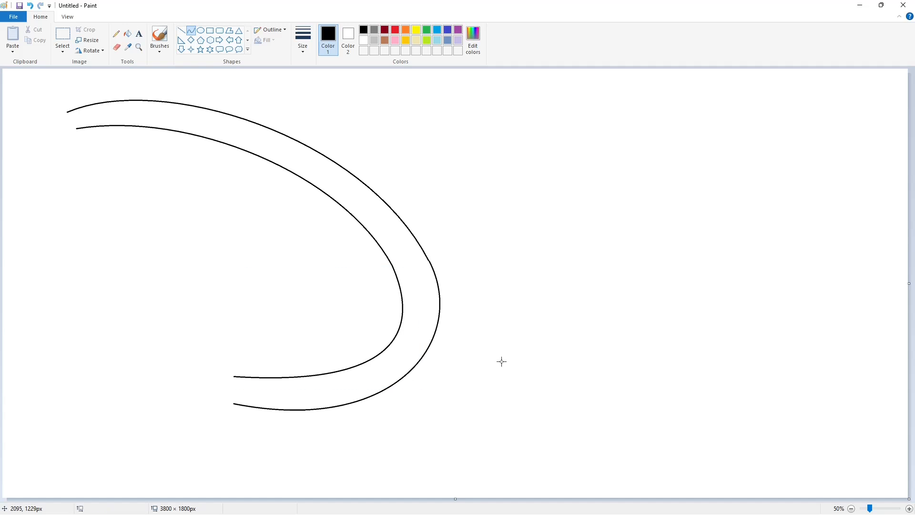
key(ctrl+z)
Continue the bow's inner edge along the lower outer curve and close the bow's upper-left end with a small curled hook.
drag(392, 265, 233, 375)
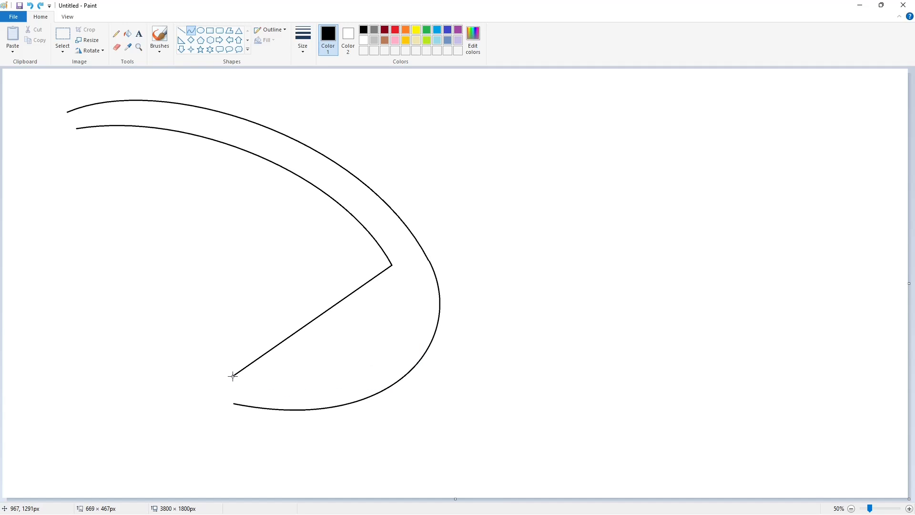
mouse_move(315, 322)
mouse_down()
mouse_move(427, 333)
mouse_move(373, 394)
mouse_move(400, 372)
mouse_up()
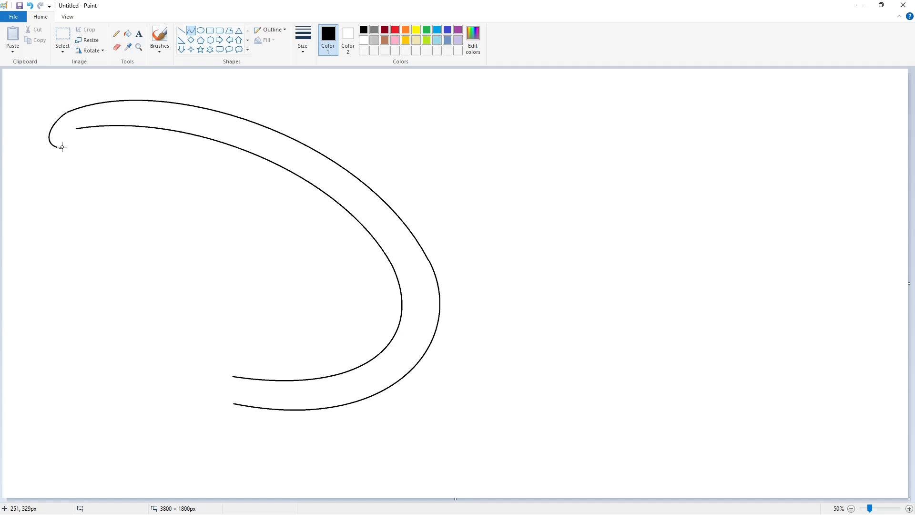
drag(84, 144, 73, 137)
click(59, 130)
click(58, 137)
click(108, 136)
Draw the rounded foot of the D's stem and the outer curve of the loop on its left side.
click(235, 428)
mouse_move(218, 400)
mouse_down()
mouse_move(234, 403)
mouse_move(199, 387)
mouse_move(200, 257)
mouse_up()
click(200, 430)
key(ctrl+z)
click(240, 429)
click(232, 432)
drag(148, 331, 86, 308)
click(73, 279)
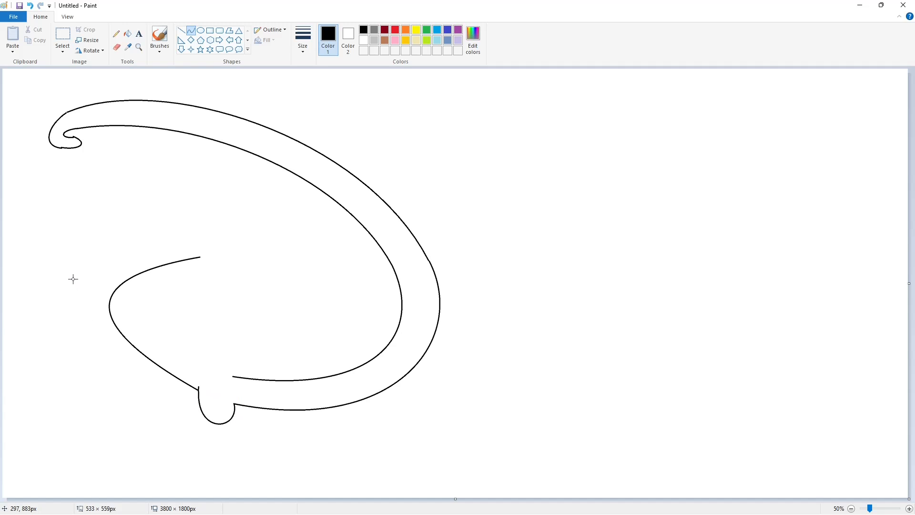
drag(202, 287, 200, 286)
click(111, 335)
click(79, 283)
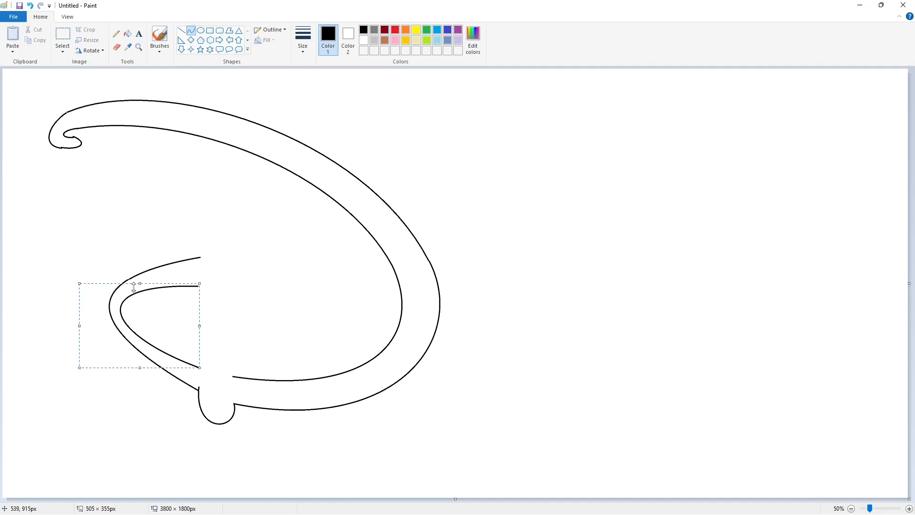
key(ctrl+z)
Draw the inner curve of the D's left loop, following its outer curve.
drag(197, 368, 199, 286)
click(134, 324)
drag(134, 324, 107, 315)
click(79, 292)
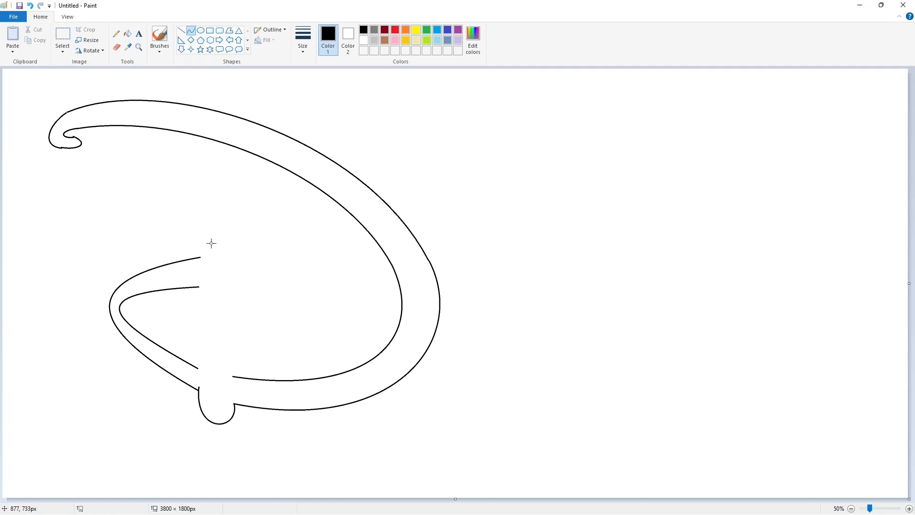
Draw the rounded, tapering top of the D's stem above the left loop using curves.
click(209, 173)
drag(221, 197, 231, 257)
key(ctrl+z)
click(202, 197)
double_click(230, 207)
drag(274, 223, 275, 223)
Draw the two straight vertical sides of the D's stem between the loop and the foot.
click(181, 30)
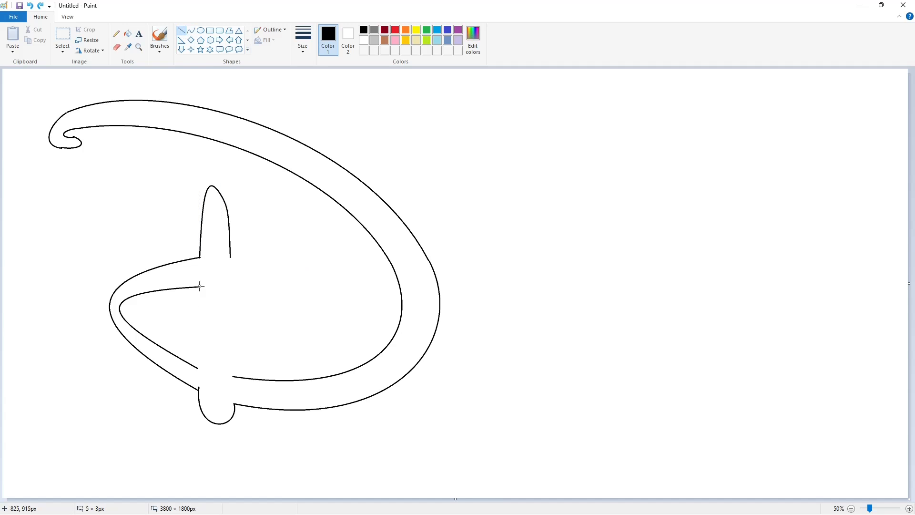
drag(200, 285, 198, 378)
drag(233, 276, 234, 386)
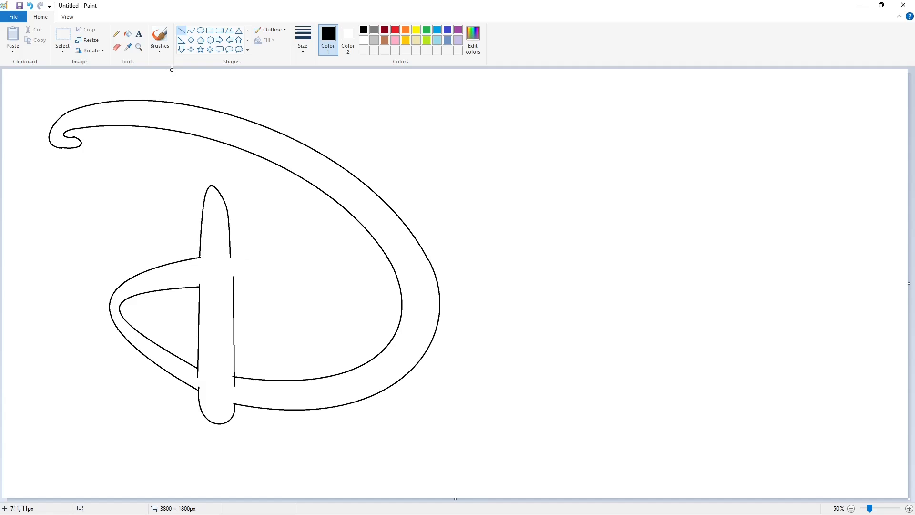
Draw the outer curve of the arm extending right from the stem and curling back at its end.
click(191, 30)
drag(231, 255, 348, 307)
mouse_move(283, 277)
mouse_down()
mouse_move(278, 268)
mouse_move(355, 277)
mouse_up()
click(343, 331)
drag(309, 324, 308, 326)
drag(332, 316, 344, 326)
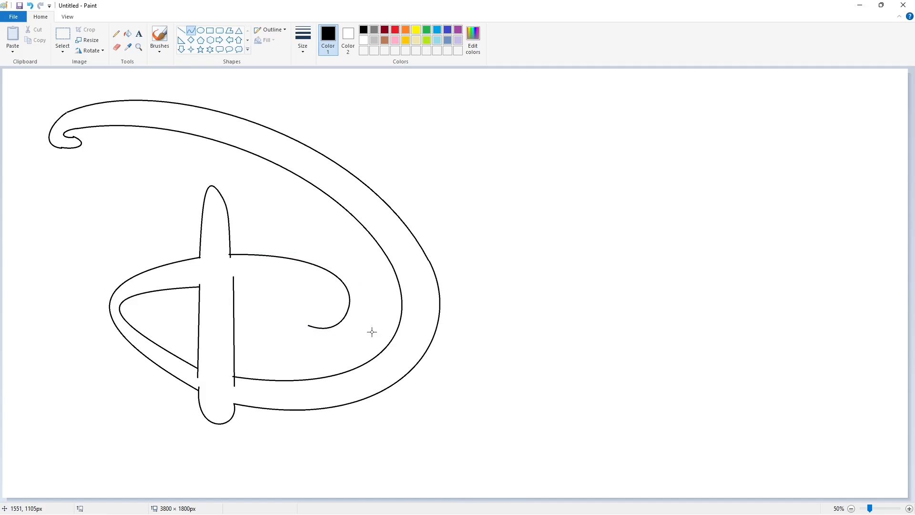
Draw the inner edge of the stem's right arm toward its curled tip.
mouse_move(231, 287)
mouse_down()
mouse_move(317, 316)
mouse_move(315, 289)
mouse_up()
drag(322, 291, 339, 301)
key(ctrl+z)
Fill the closed outline of the D with solid black.
scroll(568, 396, up, 1)
click(181, 30)
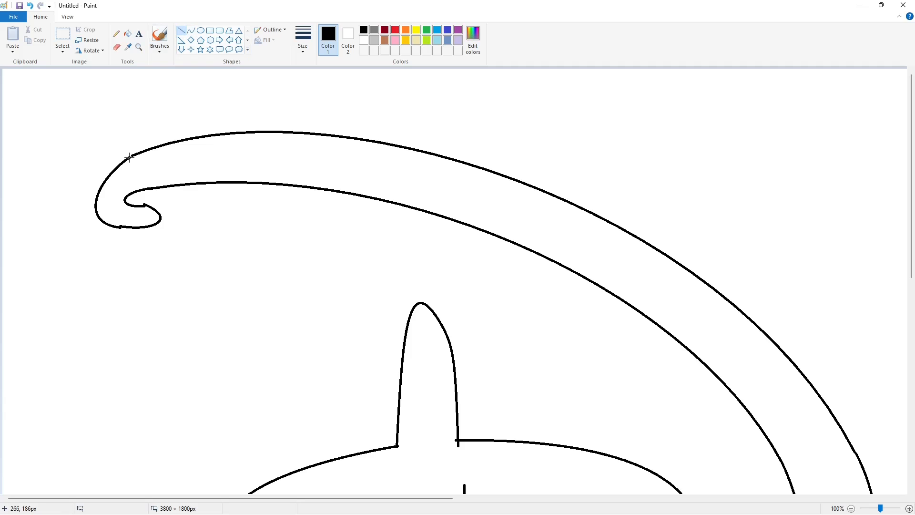
click(128, 33)
click(281, 157)
scroll(398, 230, down, 6)
Smooth the jagged edges of the D's upper-left hook with short black and white lines.
click(182, 31)
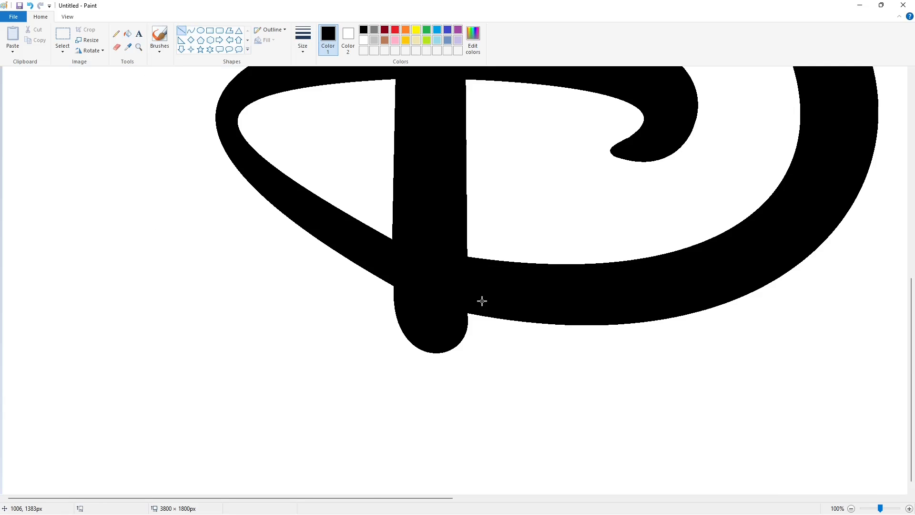
scroll(506, 287, up, 6)
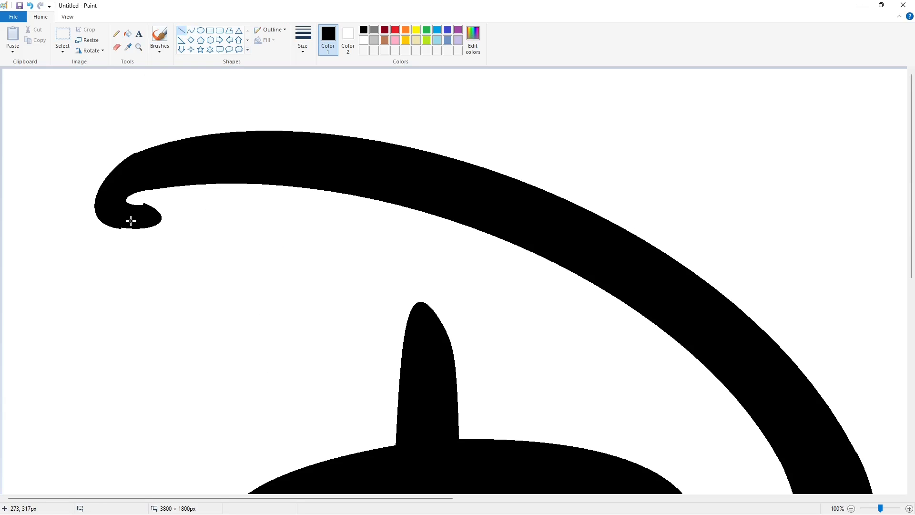
click(364, 40)
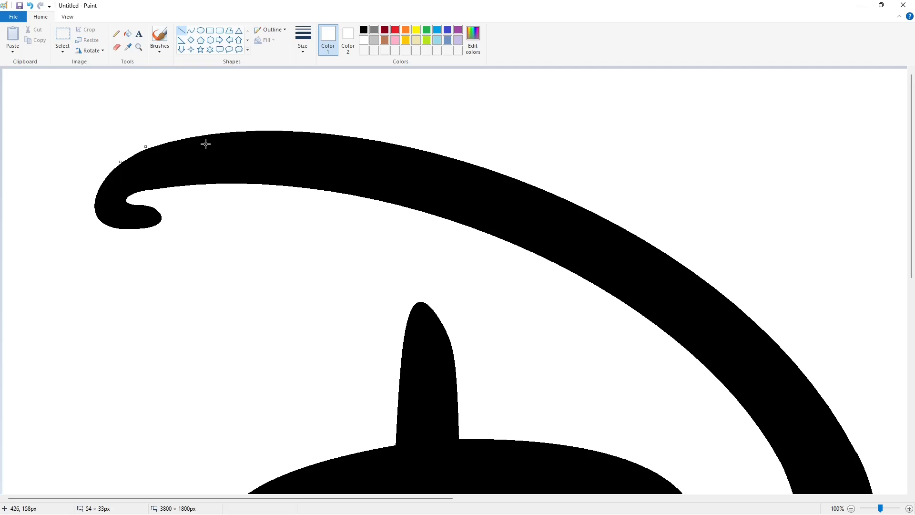
scroll(316, 280, down, 2)
scroll(253, 324, up, 2)
scroll(265, 348, down, 2)
scroll(277, 367, down, 4)
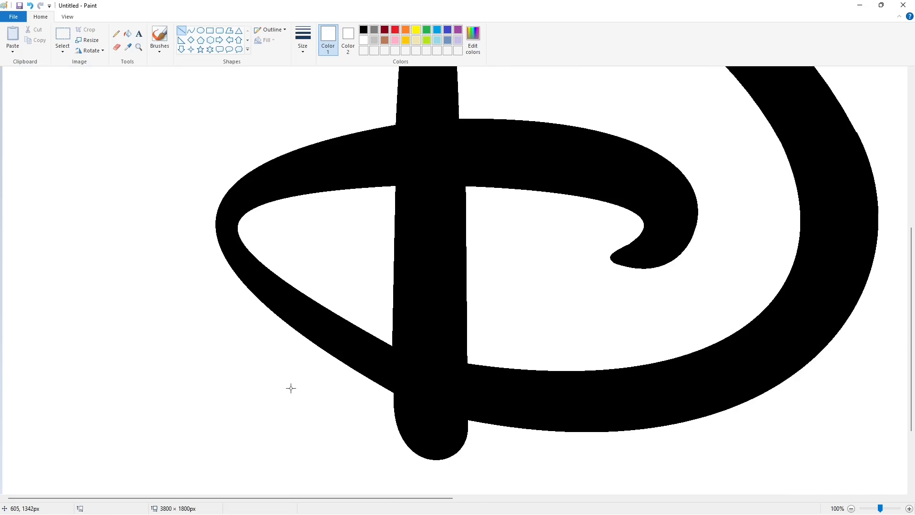
Smooth the kink on the right outer edge of the D's large bow with short lines.
drag(312, 496, 413, 497)
click(363, 29)
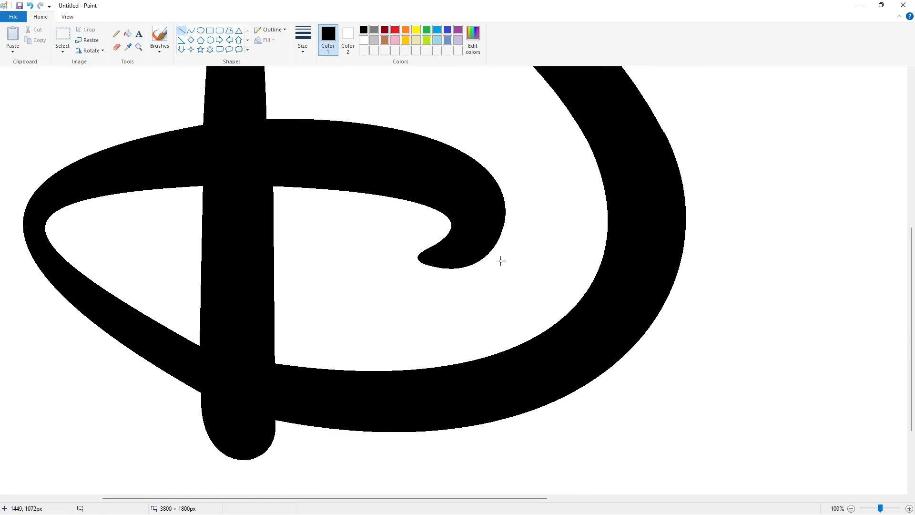
scroll(752, 350, up, 4)
drag(367, 497, 469, 496)
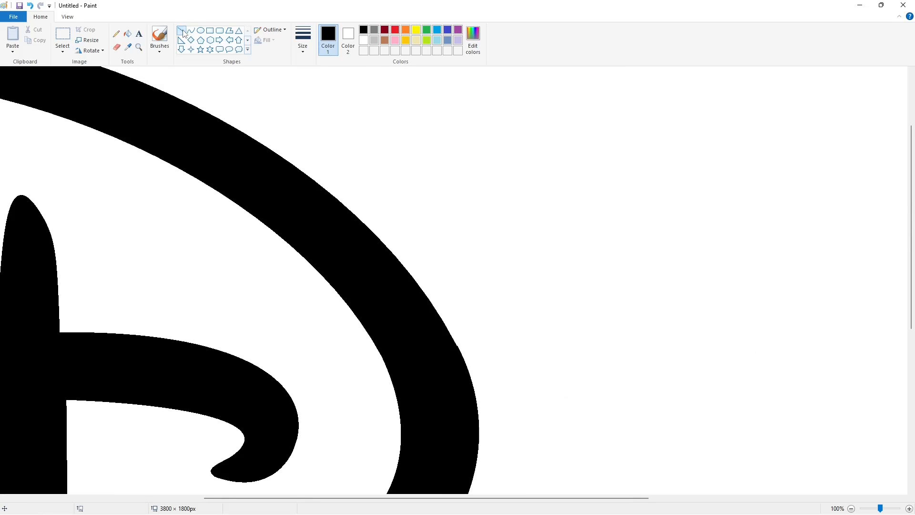
click(363, 40)
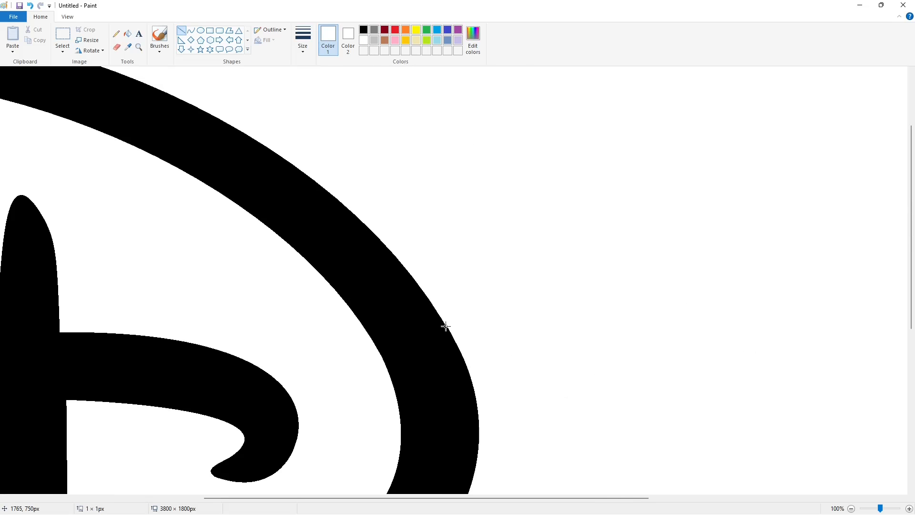
click(851, 508)
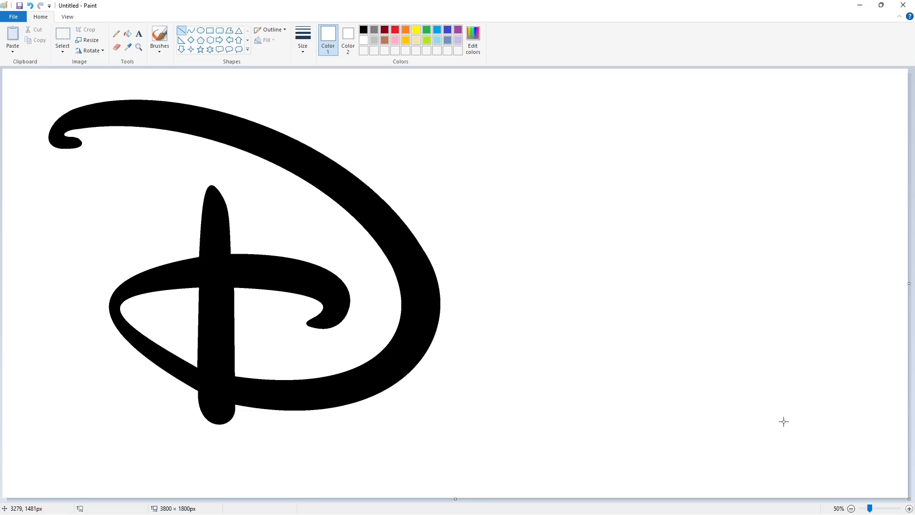
Draw a black circle outline about 703 × 697 px beside the upper right part of the D.
click(202, 31)
click(364, 30)
drag(460, 155, 586, 281)
drag(544, 240, 534, 227)
drag(513, 268, 513, 288)
drag(451, 215, 430, 228)
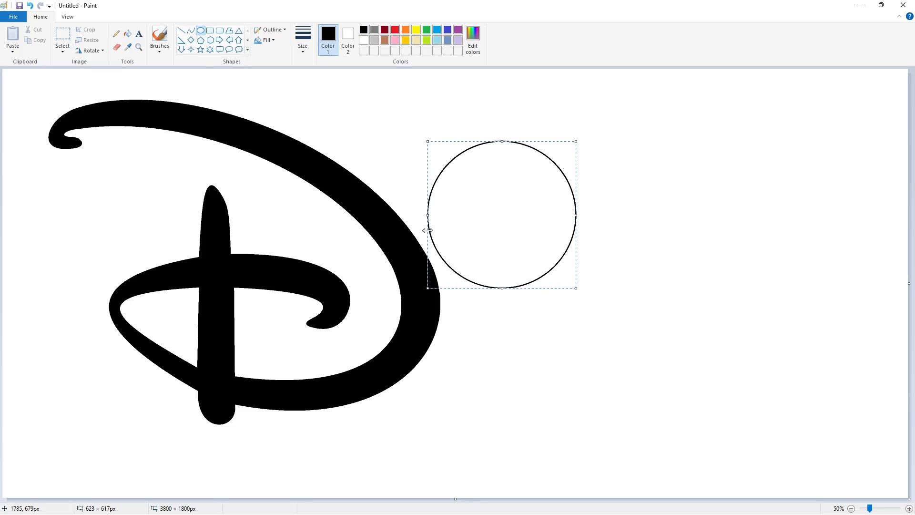
drag(576, 215, 595, 223)
drag(513, 288, 515, 308)
drag(595, 224, 597, 230)
drag(452, 220, 452, 219)
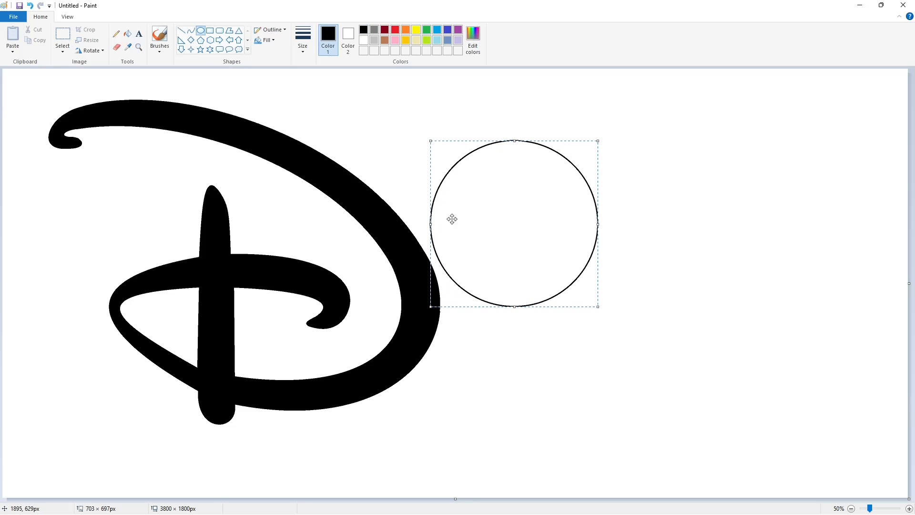
key(Escape)
Draw a smaller circle about 360 px wide near the centre of the large circle.
drag(475, 183, 550, 259)
drag(514, 221, 517, 212)
drag(516, 249, 516, 261)
drag(478, 217, 475, 227)
drag(553, 217, 559, 219)
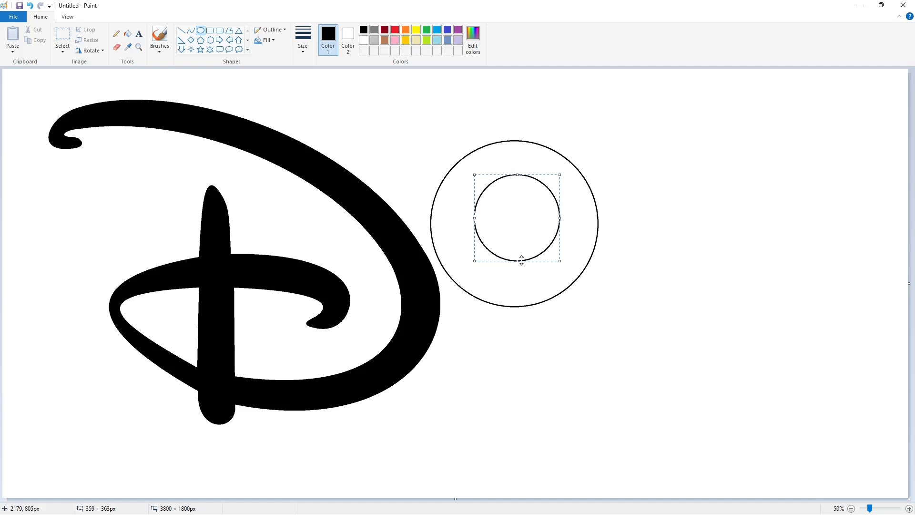
drag(517, 260, 518, 265)
key(Escape)
Draw a diagonal line about 575 × 719 px and move it to the empty canvas area right of the circles.
click(181, 31)
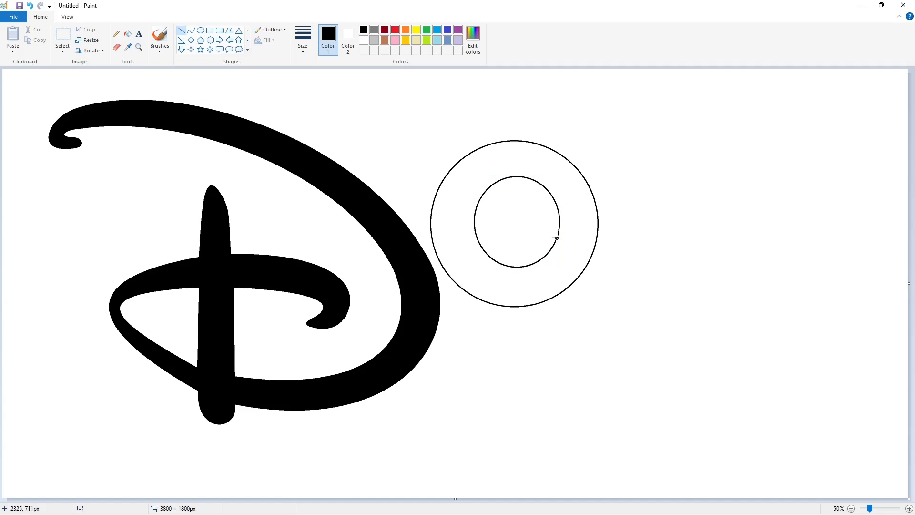
drag(557, 237, 416, 418)
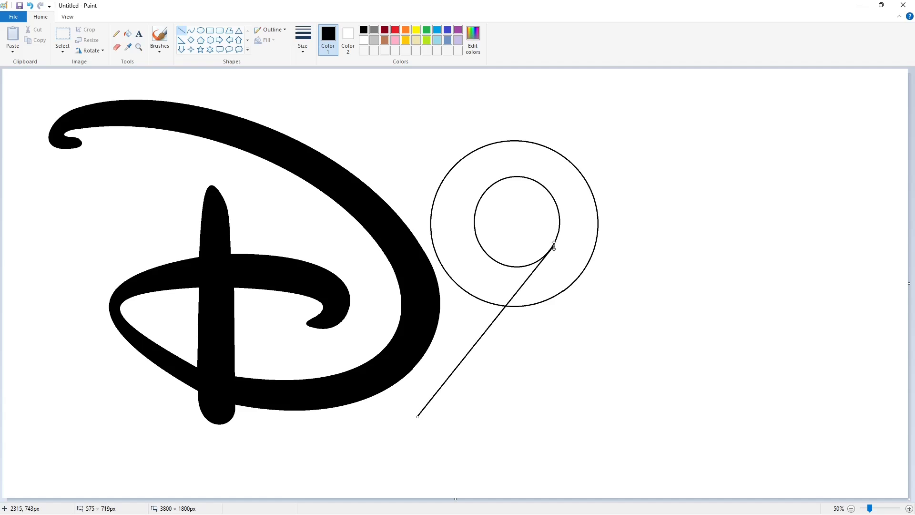
drag(524, 283, 772, 236)
key(Escape)
Copy the canvas area containing the diagonal line.
click(62, 34)
drag(839, 125, 640, 465)
key(ctrl+c)
key(Escape)
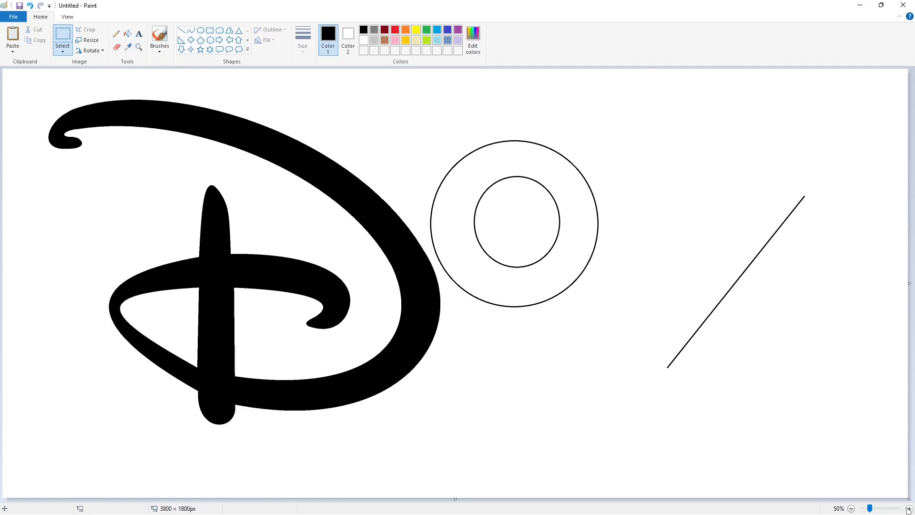
Recolour the outlines of both circles dark red.
click(909, 508)
drag(247, 498, 564, 498)
scroll(570, 357, down, 3)
key(ctrl+v)
key(Delete)
click(128, 34)
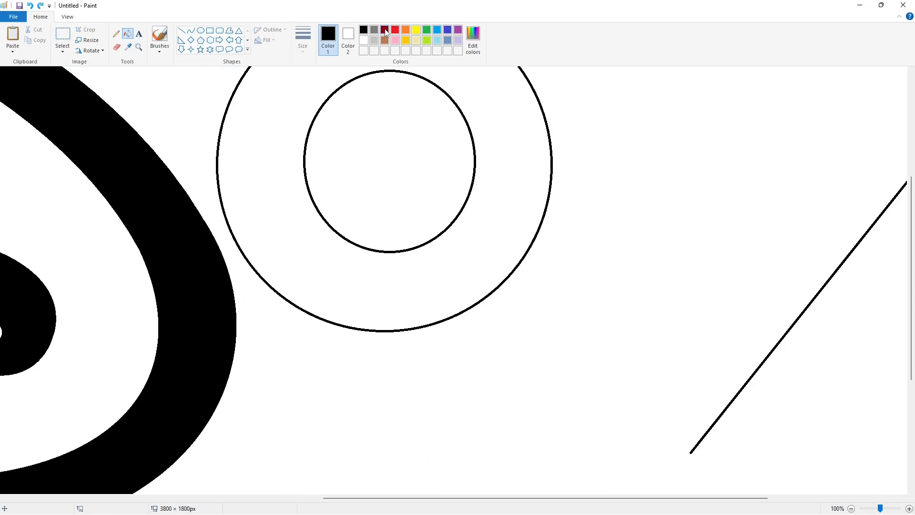
click(385, 30)
click(444, 91)
click(536, 93)
Paste the diagonal line with a transparent background and align it tangent to the inner circle's lower right side.
key(ctrl+v)
click(64, 51)
click(88, 139)
drag(325, 245, 451, 250)
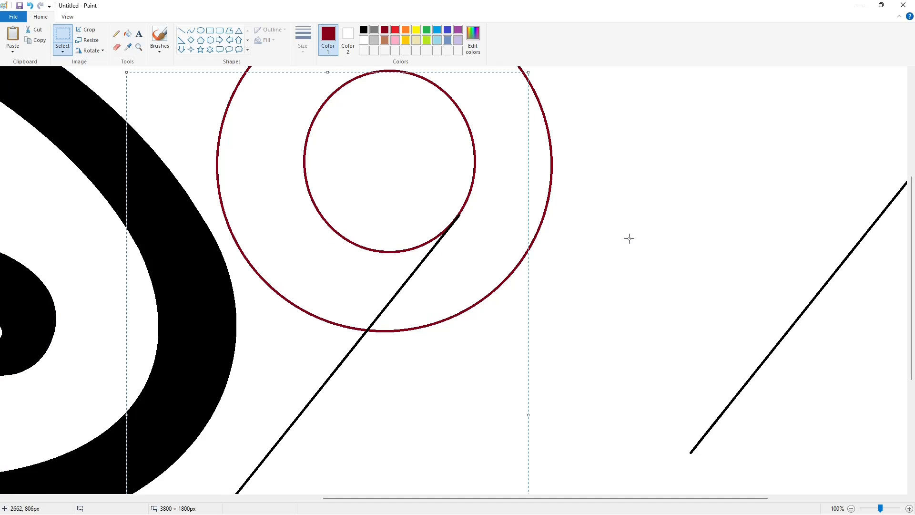
key(Left)
key(Left)
key(Left)
click(626, 236)
Paste a second diagonal line and align it tangent to the outer circle's lower right side.
key(ctrl+v)
drag(305, 263, 489, 313)
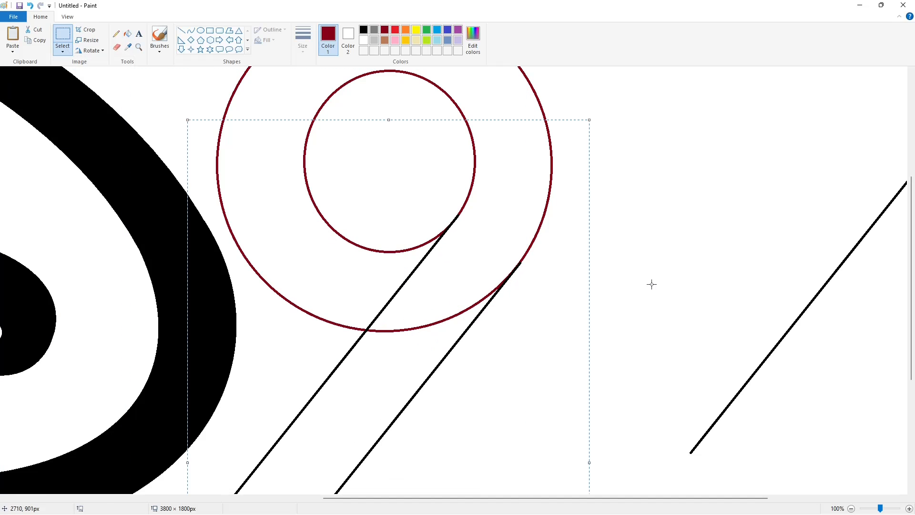
key(Left)
key(Left)
key(Left)
click(629, 270)
Draw a short black horizontal line across both circles' left side and remove the circle arcs below it with white fill.
click(851, 508)
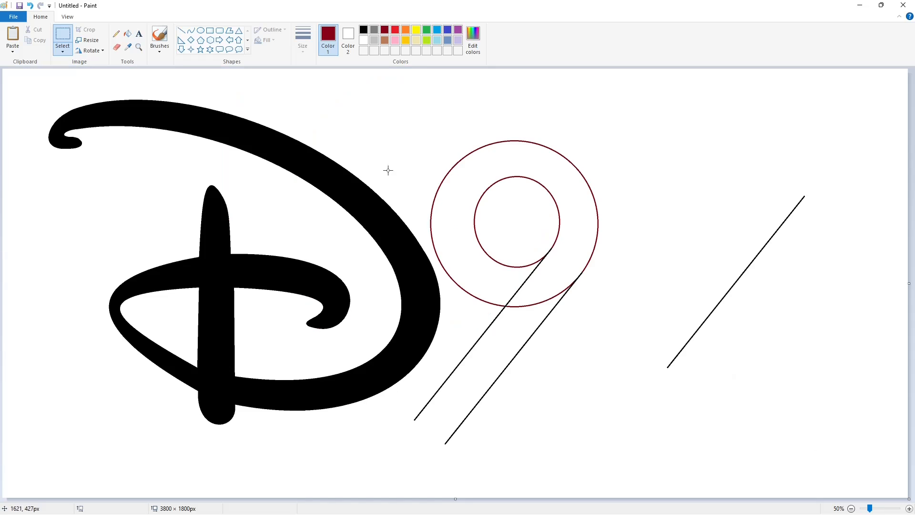
click(181, 30)
click(364, 30)
click(909, 509)
mouse_move(672, 498)
mouse_down()
mouse_move(528, 500)
mouse_move(718, 499)
mouse_up()
click(128, 33)
click(363, 40)
click(313, 174)
click(401, 176)
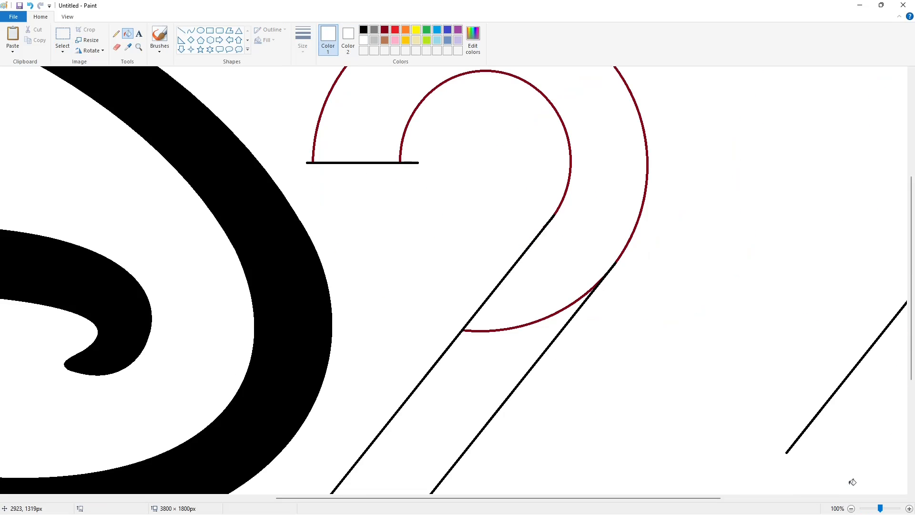
Draw the foot of the 2 with two black horizontal lines and a slanted line closing its right end.
click(851, 508)
click(181, 30)
click(364, 29)
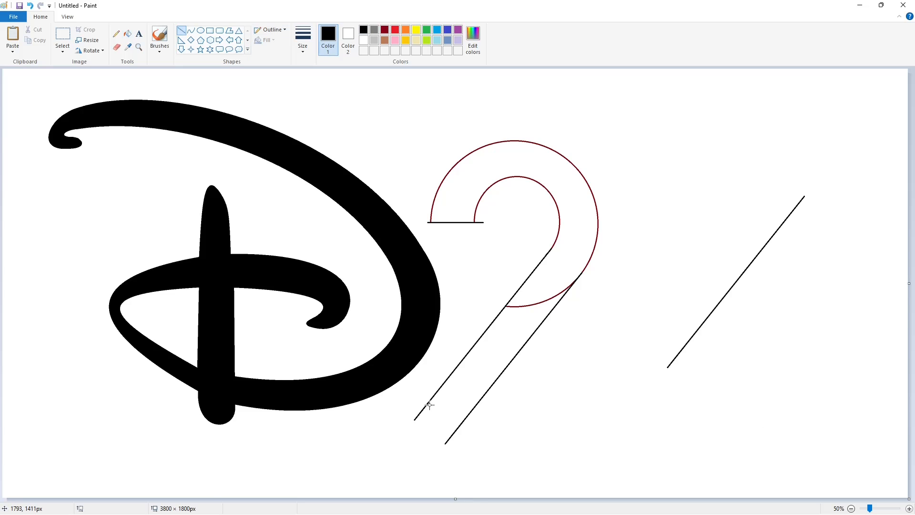
drag(428, 403, 615, 403)
drag(503, 367, 627, 367)
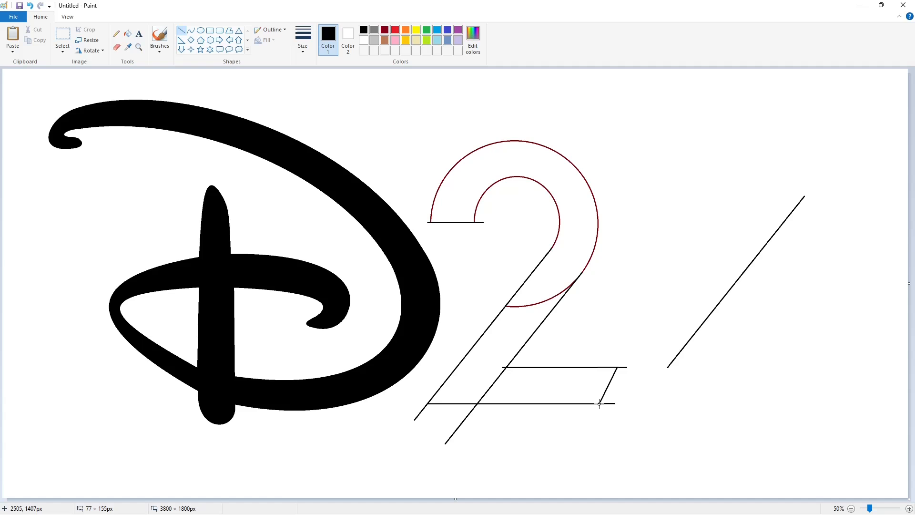
click(655, 389)
Recolour the dark red outer and inner arc outlines of the 2 black using fill.
click(908, 509)
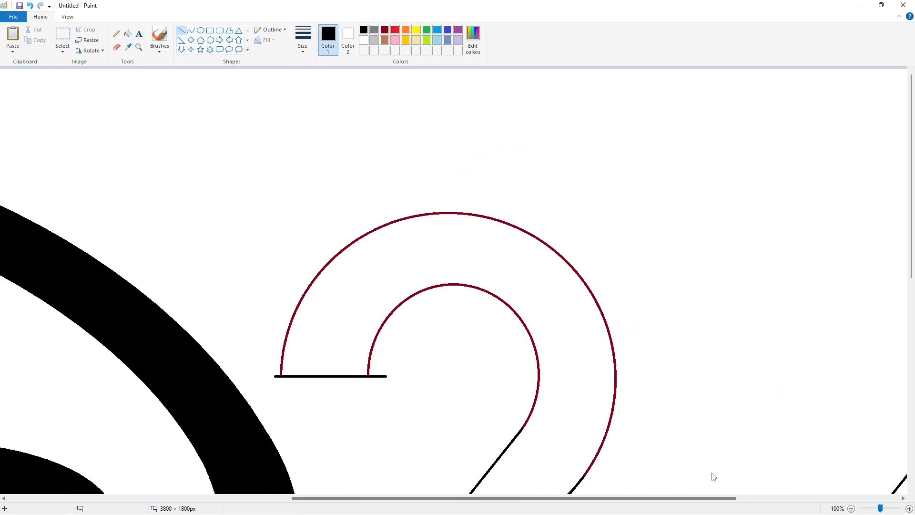
scroll(690, 456, down, 2)
click(128, 33)
click(529, 140)
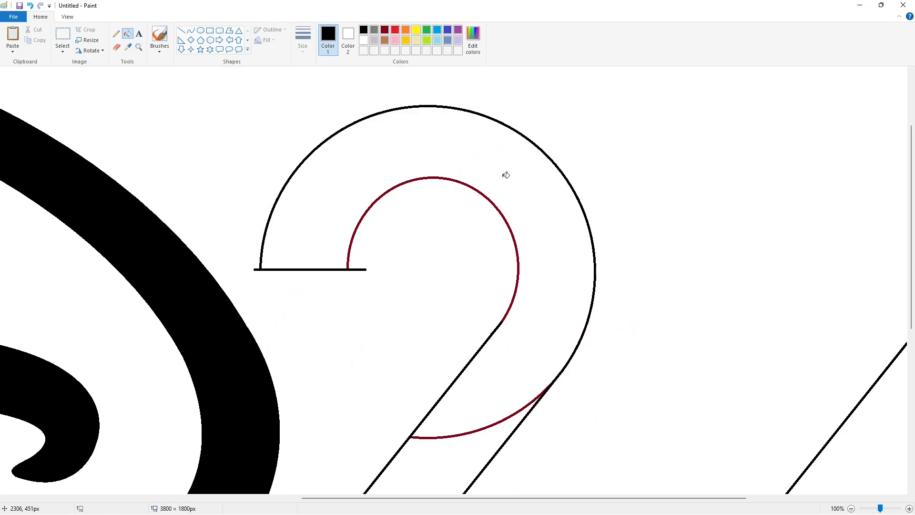
click(490, 195)
click(385, 30)
scroll(471, 197, down, 2)
click(472, 197)
click(363, 40)
click(423, 139)
scroll(415, 148, up, 1)
click(364, 30)
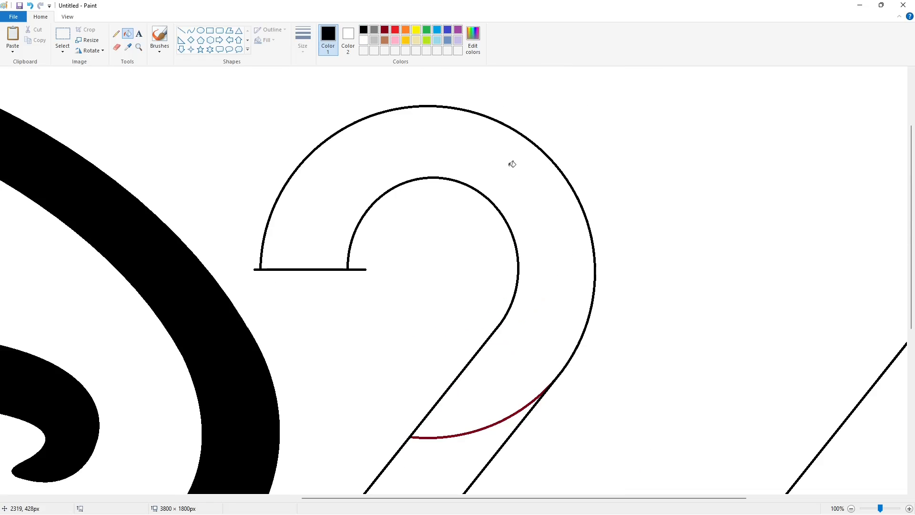
Fill the arc, diagonal stem and foot of the 2 with black.
click(511, 163)
scroll(500, 214, down, 2)
click(478, 216)
click(532, 370)
scroll(538, 367, up, 3)
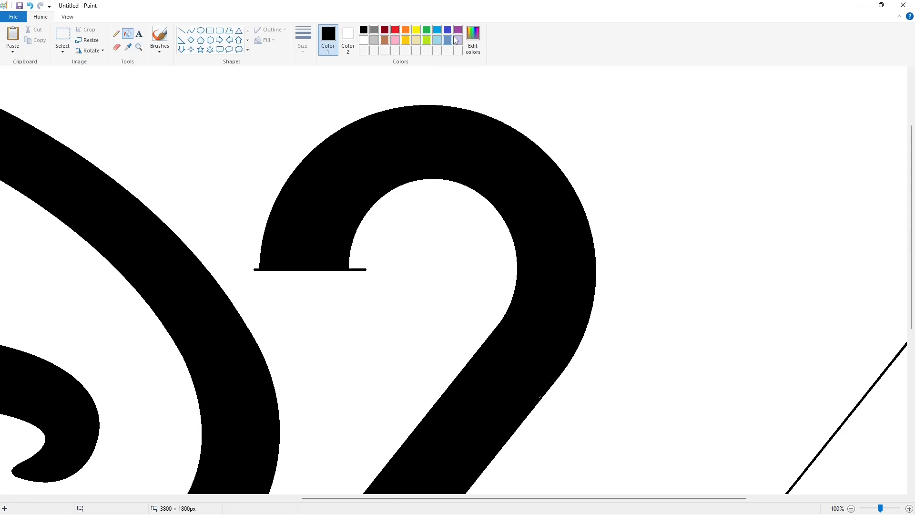
Flood the background around the letters with purple and return it to white.
click(457, 31)
click(656, 149)
click(366, 41)
click(546, 184)
click(384, 30)
click(539, 176)
click(364, 30)
click(533, 165)
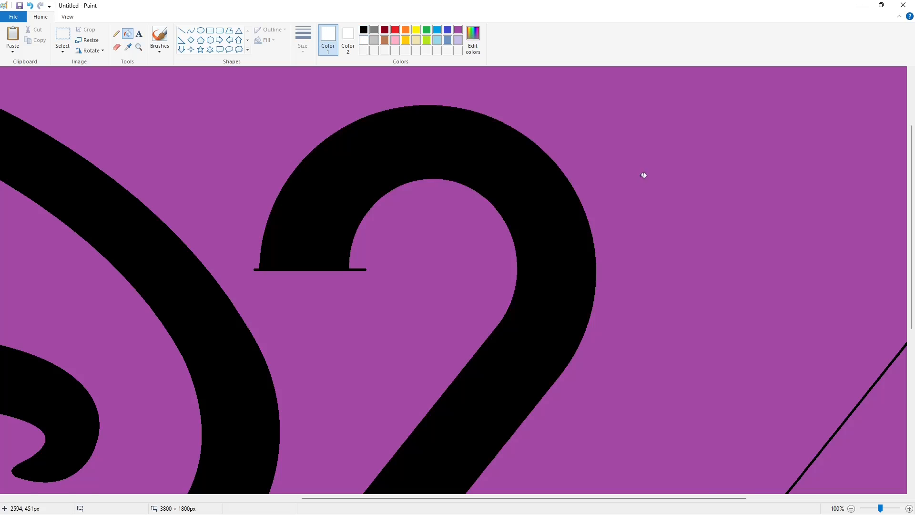
click(643, 175)
Cut the overhanging line ends off the 2 with short white lines along its foot and upper terminal.
scroll(460, 133, down, 5)
click(181, 30)
drag(246, 315, 397, 315)
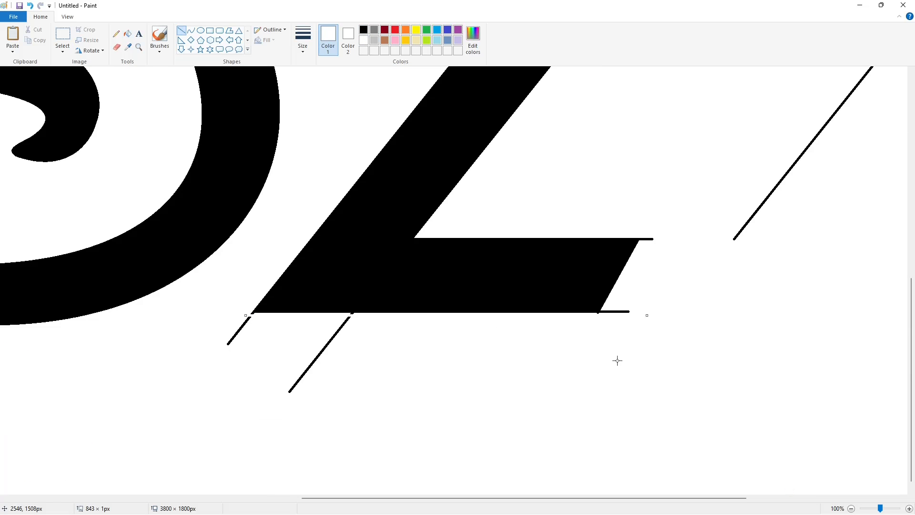
scroll(620, 348, up, 3)
click(349, 159)
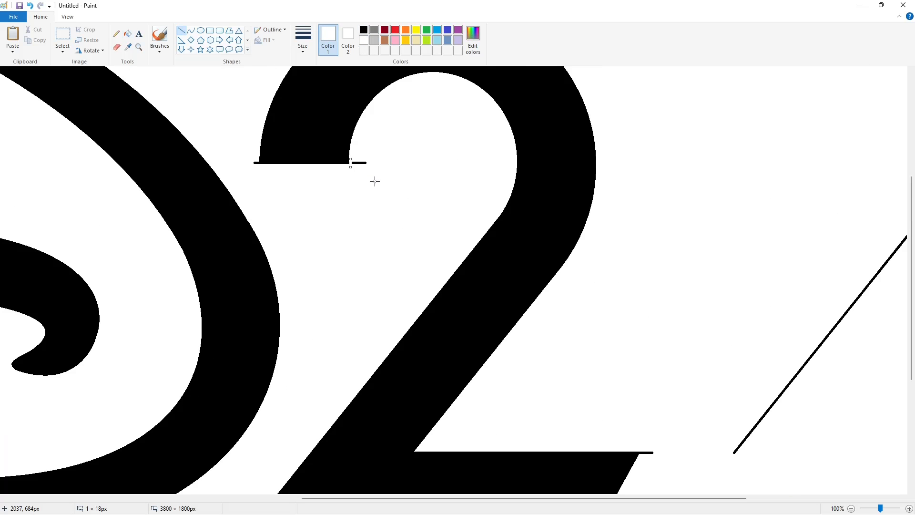
scroll(513, 265, down, 3)
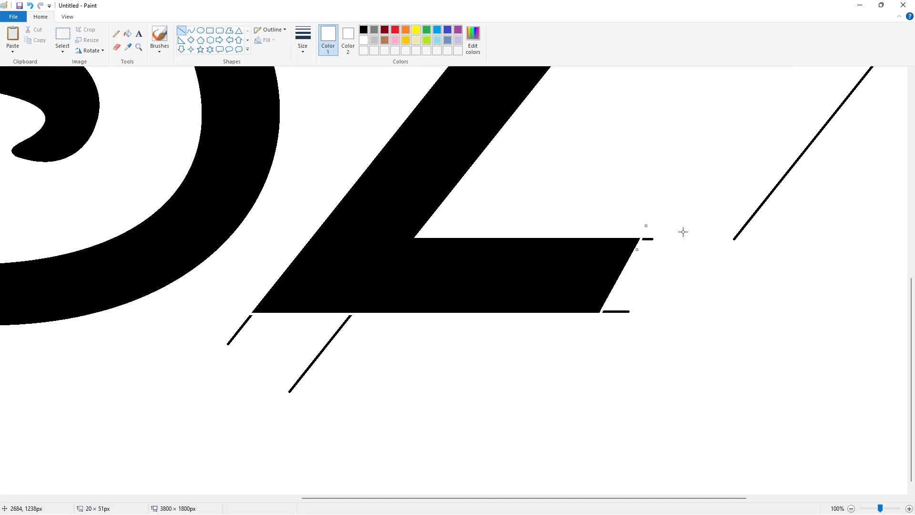
Remove the detached line ends around the 2 and the spare diagonal line by filling them white.
click(130, 37)
click(616, 311)
click(646, 239)
click(181, 31)
click(127, 33)
click(350, 319)
scroll(399, 316, up, 4)
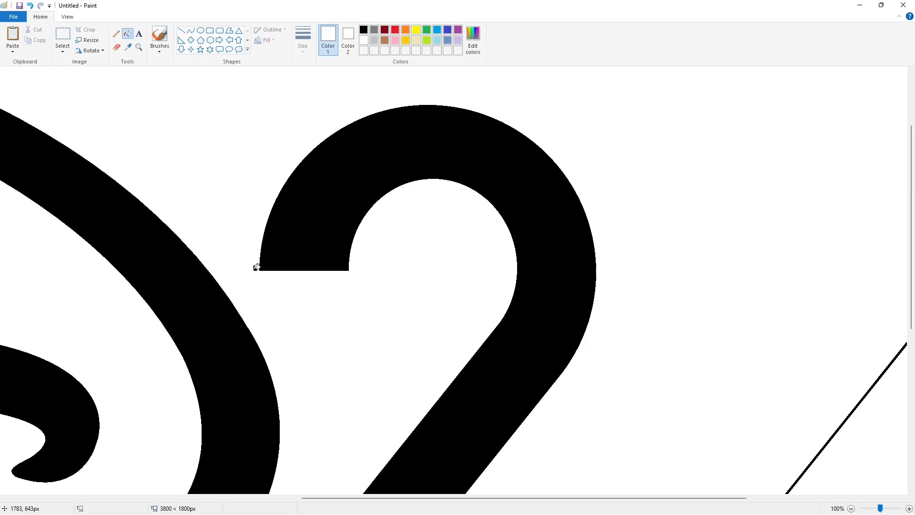
scroll(799, 449, down, 1)
click(743, 273)
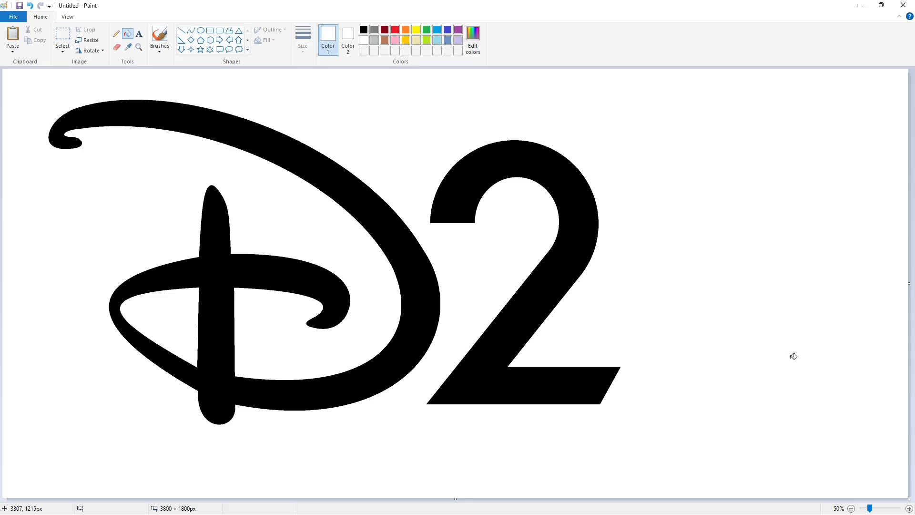
Select and copy a rectangular area of about 1371 × 1563 px around the 2.
click(62, 36)
drag(698, 85, 372, 458)
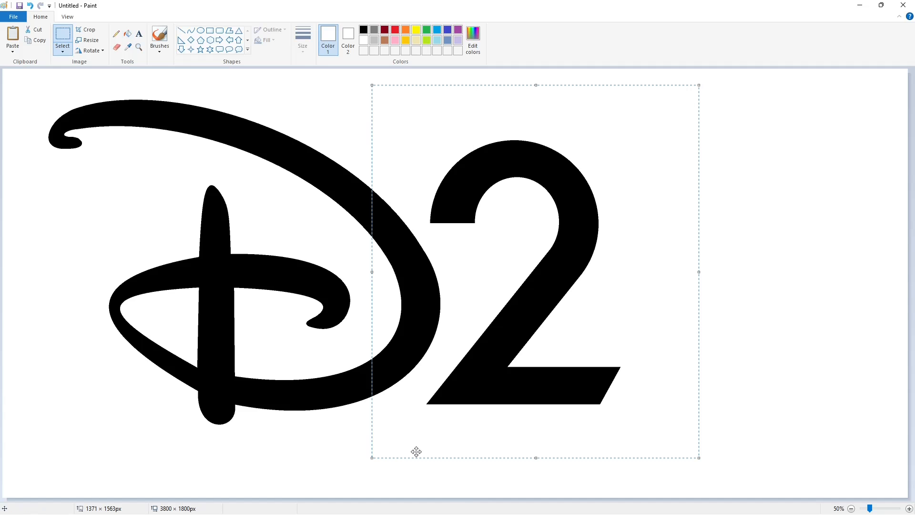
click(755, 430)
Resize the canvas to about 6828 × 1714 px and place the copied 2 in the blank area far right of the logo.
scroll(847, 481, down, 1)
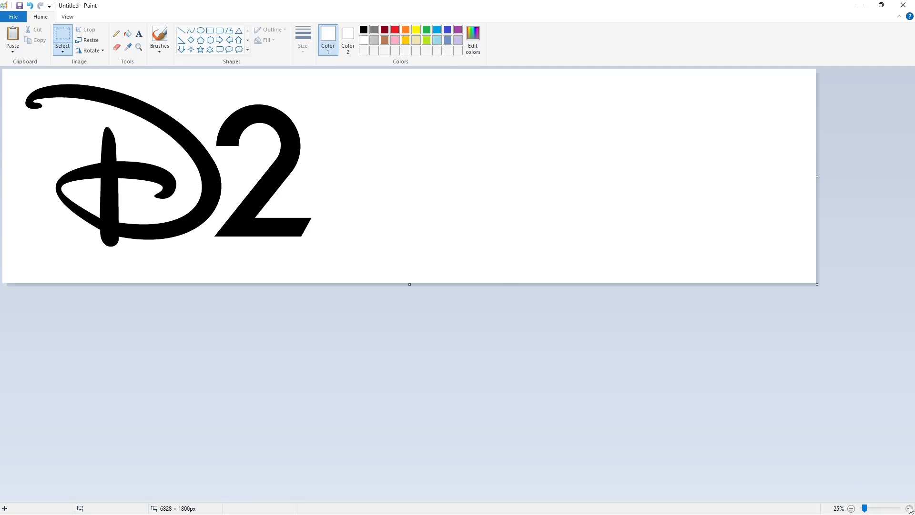
scroll(852, 435, up, 1)
drag(817, 491, 816, 471)
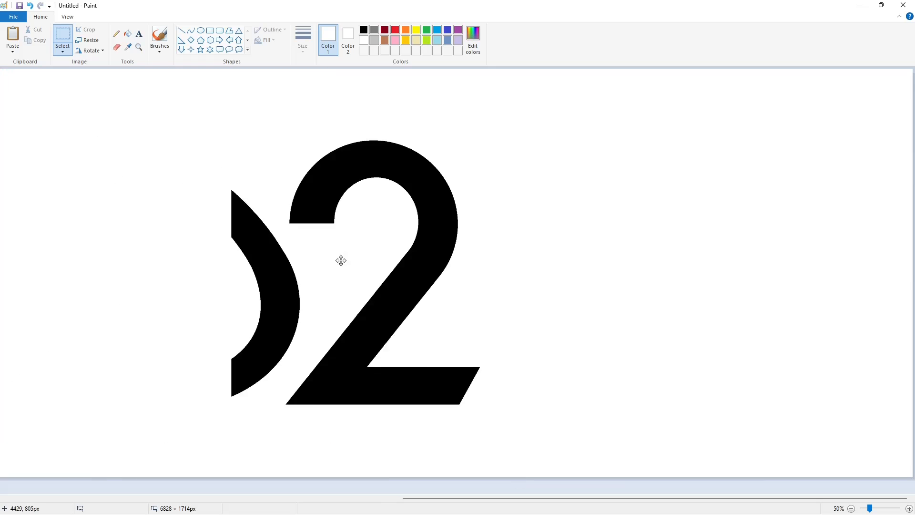
Draw the top of the 3 in black lines: a horizontal edge about 681 px long, slanted left end, lower edge and two diagonals.
click(181, 31)
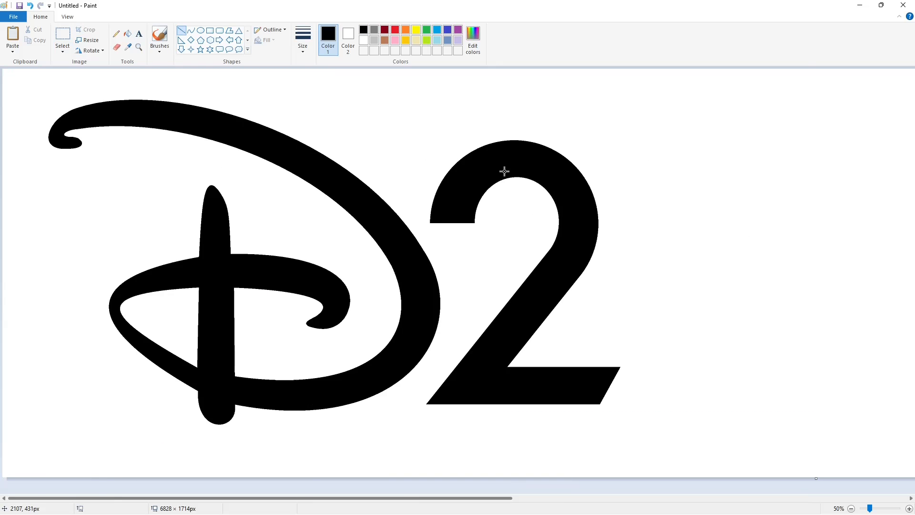
drag(593, 141, 740, 159)
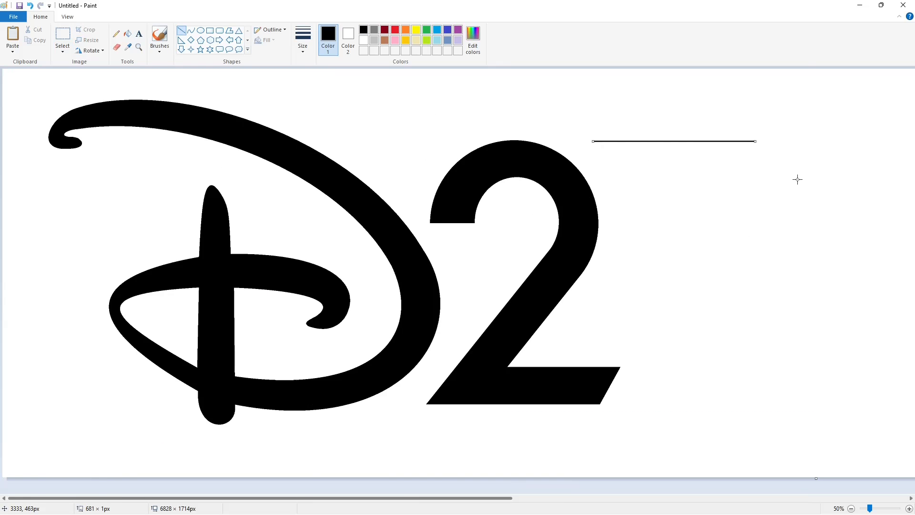
drag(593, 141, 624, 179)
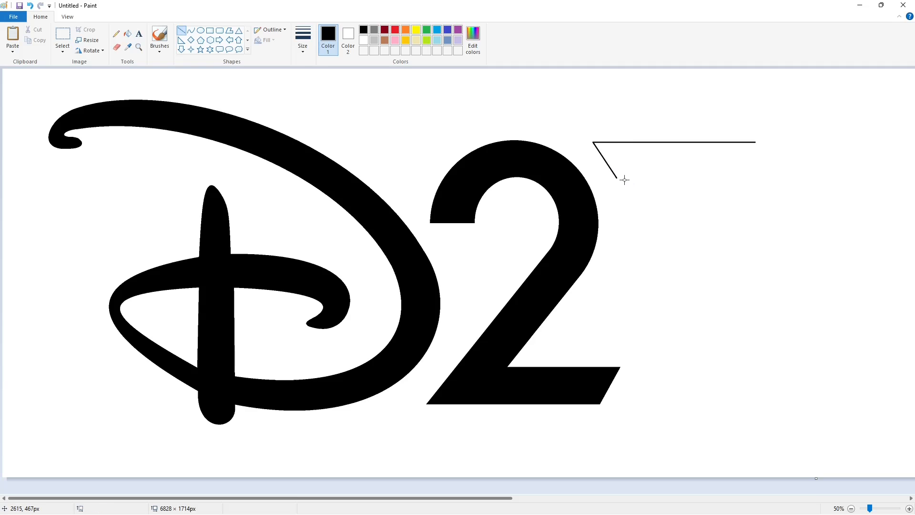
drag(687, 178, 691, 178)
drag(688, 180, 637, 260)
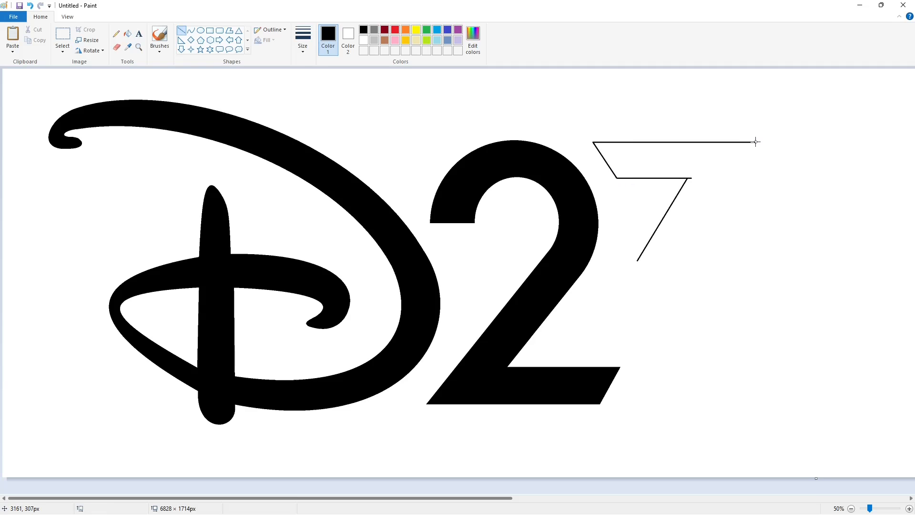
drag(756, 142, 694, 239)
click(830, 221)
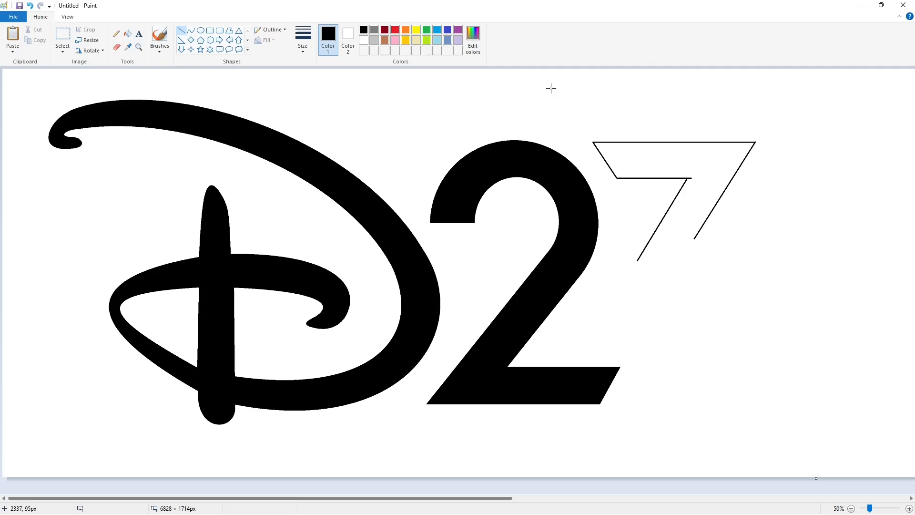
Draw a large black circle below the diagonals as the outer edge of the 3's bowl, level with the 2's base.
click(200, 30)
drag(619, 262, 760, 417)
drag(690, 370, 696, 364)
drag(609, 327, 583, 327)
drag(672, 239, 672, 233)
drag(672, 404, 672, 410)
drag(583, 322, 580, 321)
click(796, 340)
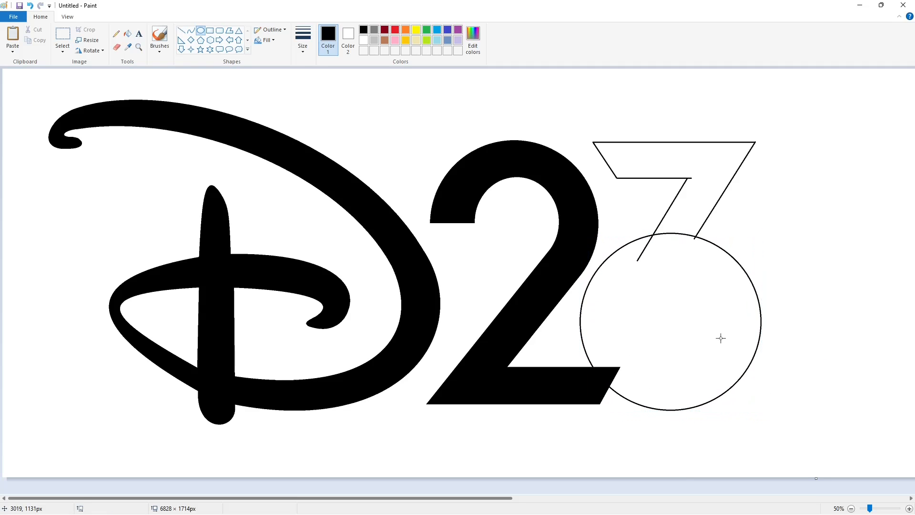
drag(625, 268, 721, 367)
drag(682, 335, 684, 335)
drag(626, 318, 611, 318)
drag(666, 268, 667, 261)
drag(667, 367, 667, 372)
drag(610, 317, 595, 318)
drag(659, 261, 659, 258)
drag(595, 316, 593, 315)
key(Delete)
click(191, 30)
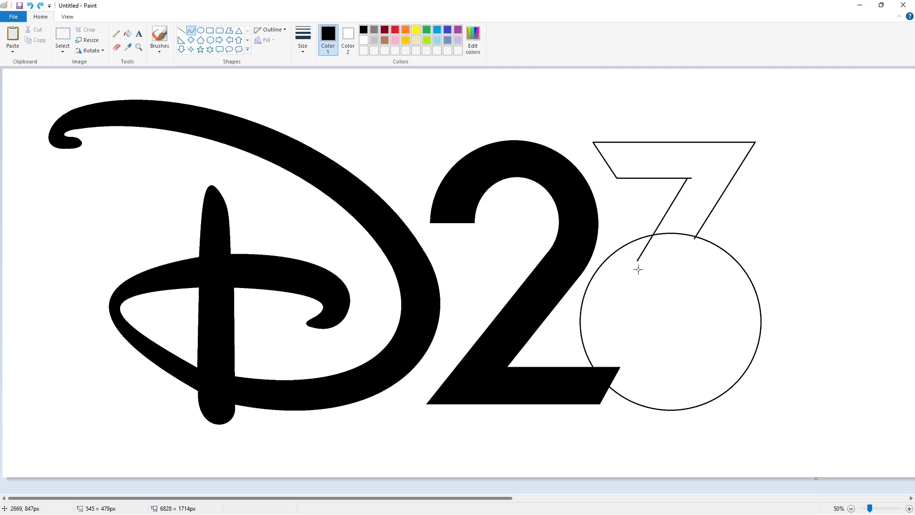
drag(637, 261, 643, 367)
mouse_move(640, 291)
mouse_down()
mouse_move(708, 267)
mouse_move(756, 380)
mouse_move(637, 279)
mouse_move(705, 266)
mouse_move(750, 389)
mouse_move(736, 267)
mouse_move(642, 365)
mouse_move(746, 366)
mouse_move(645, 316)
mouse_move(701, 267)
mouse_move(745, 399)
mouse_move(418, 130)
mouse_up()
Draw a smaller black ellipse inside the large circle and stretch it into the inner edge of the 3's bowl.
click(200, 30)
drag(631, 275, 712, 371)
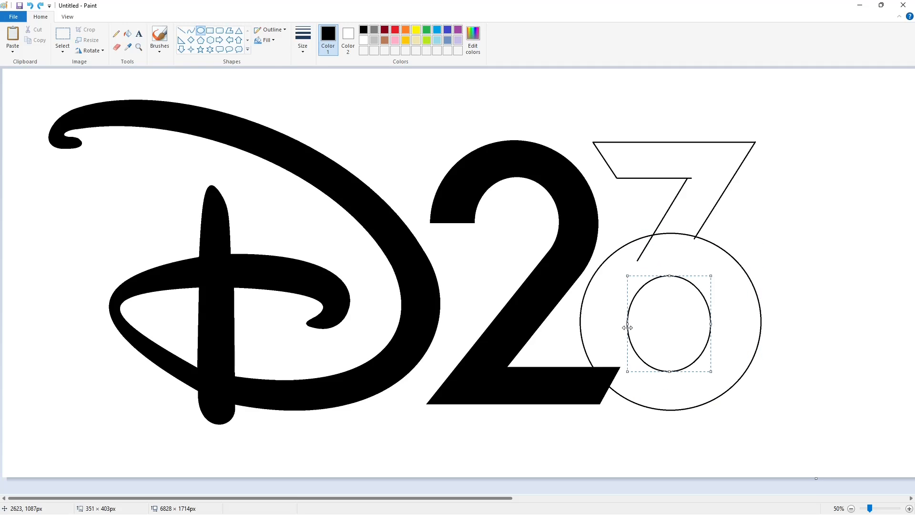
drag(712, 320, 720, 320)
drag(614, 325, 612, 325)
drag(721, 320, 723, 319)
click(784, 316)
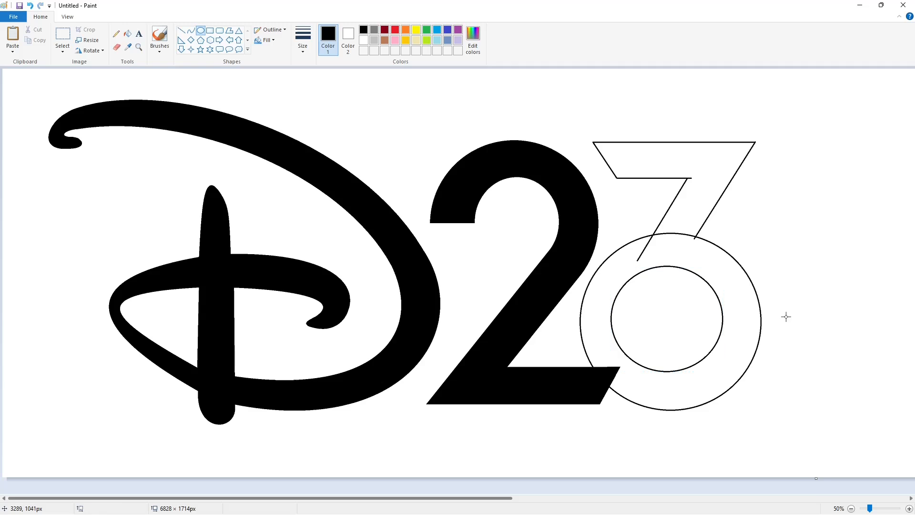
Erase gaps in the inner ellipse at its upper right and lower left, and remove the arc between them with white fill.
click(117, 48)
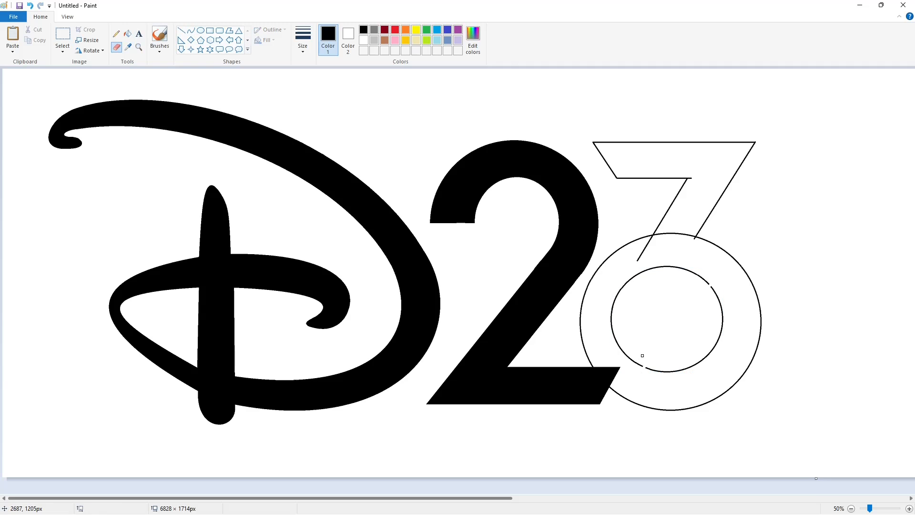
click(126, 35)
click(364, 40)
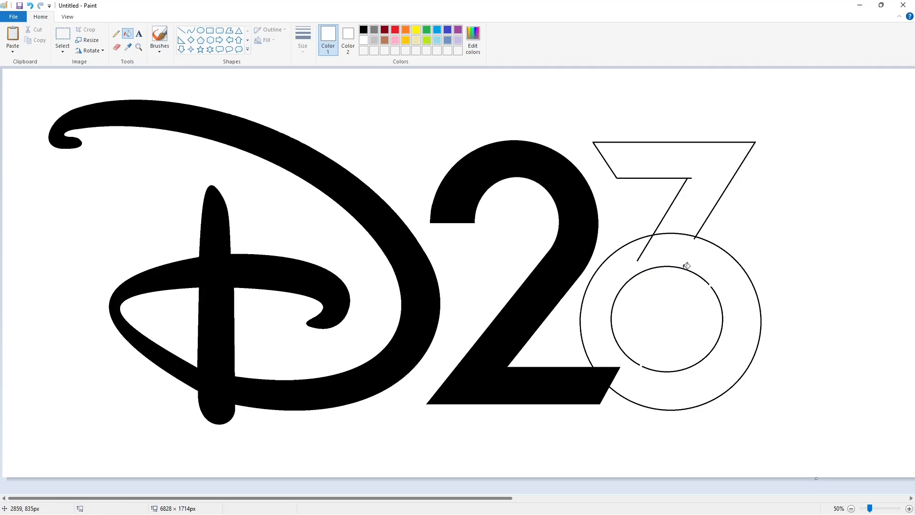
click(684, 268)
Draw a black curve joining the inner arc's upper right end to the lower end of the 3's left diagonal.
click(191, 31)
click(363, 30)
drag(710, 286, 638, 261)
drag(695, 274, 683, 256)
click(812, 291)
Close the lower left end of the 3's bowl with a slanted line and fill the 3 with black.
click(182, 35)
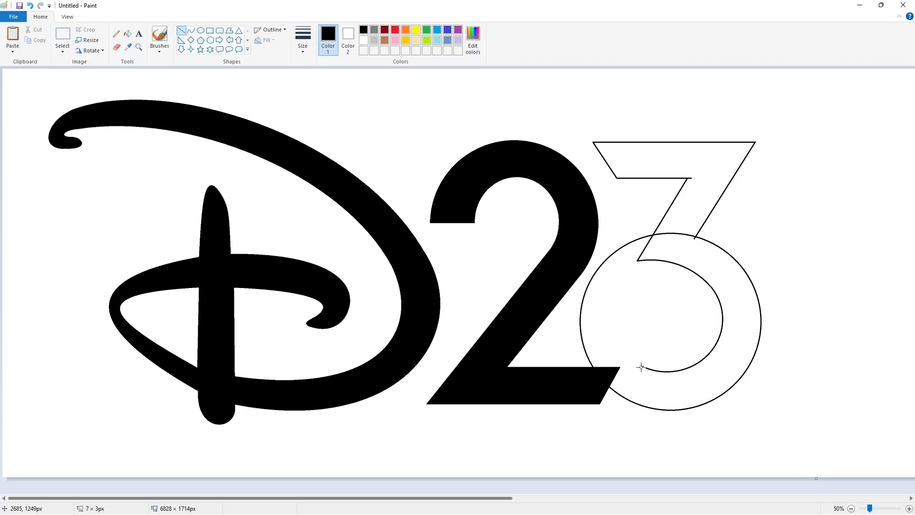
click(129, 33)
click(673, 180)
click(733, 320)
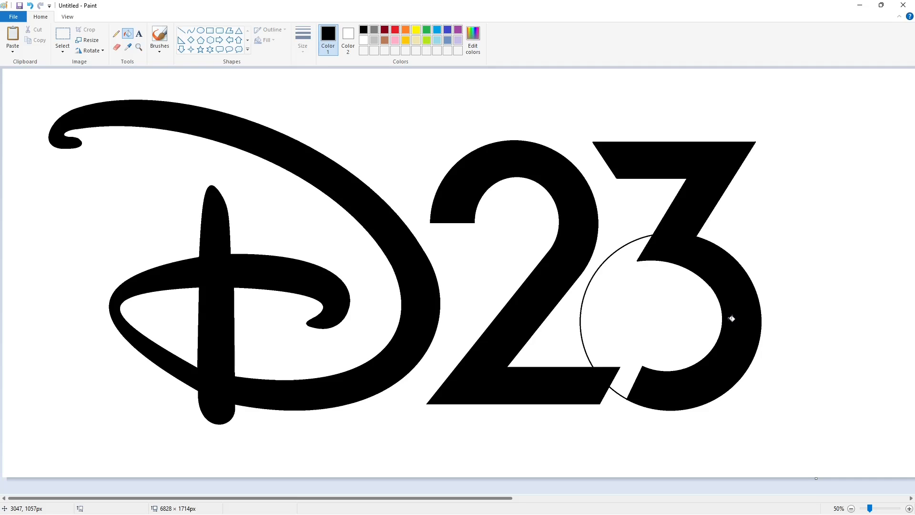
Cut the leftover circle arc off the 3 at both its ends with short white lines.
click(909, 508)
scroll(873, 457, down, 4)
drag(252, 498, 492, 499)
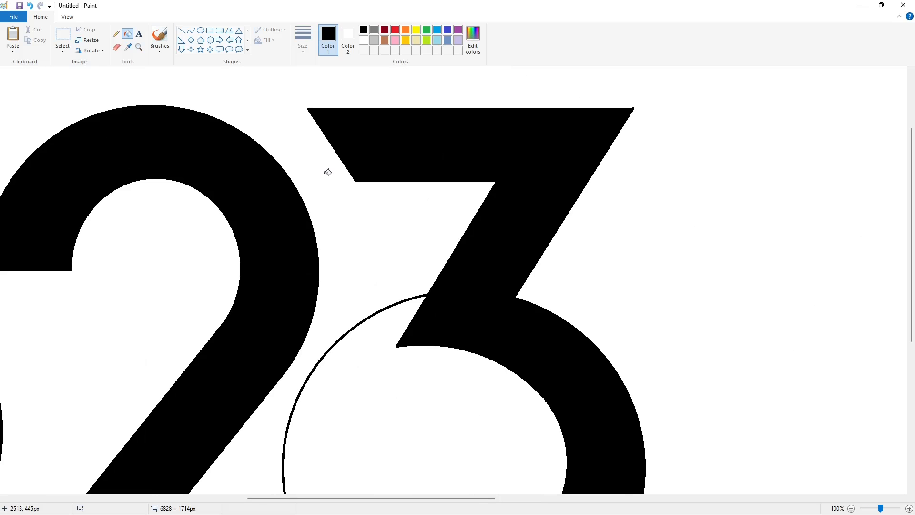
click(181, 32)
click(364, 40)
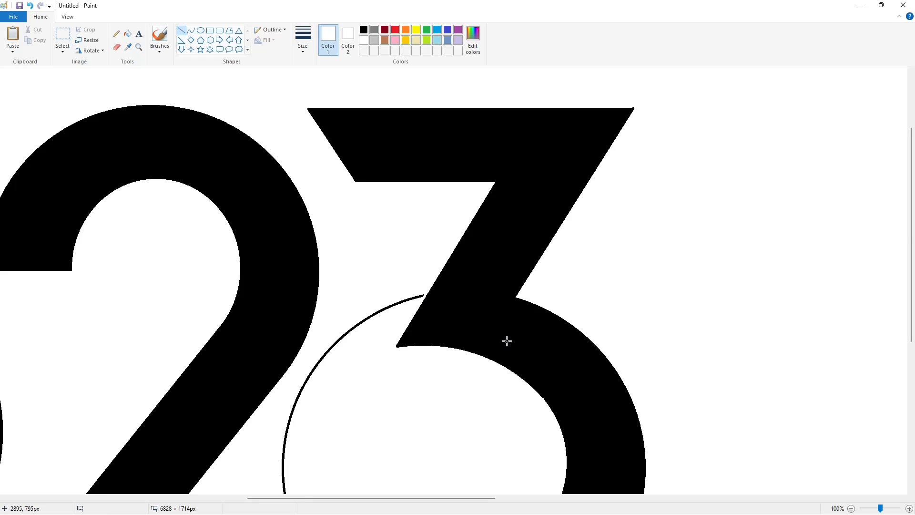
scroll(363, 409, down, 4)
click(456, 409)
drag(379, 399, 368, 410)
click(427, 394)
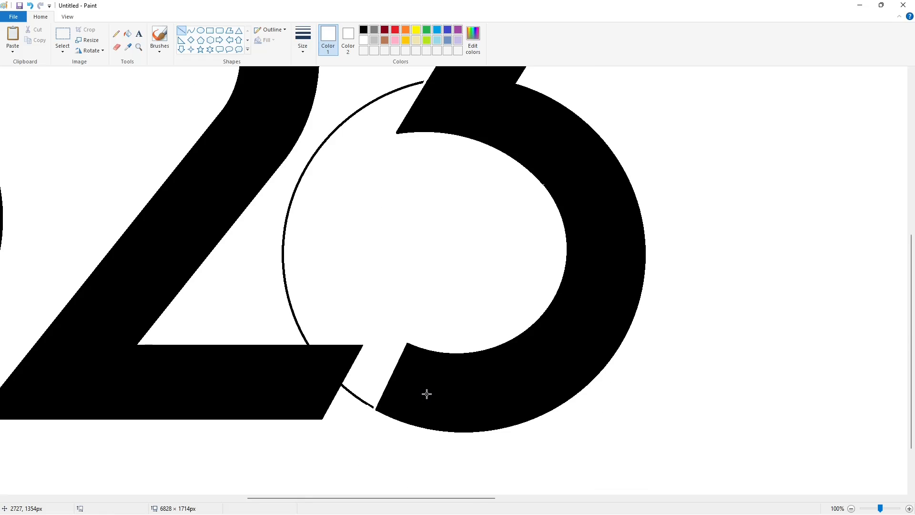
Fill the 3 with purple, and also the 2 together with the leftover circle arc attached to it.
scroll(459, 399, up, 2)
scroll(483, 262, up, 4)
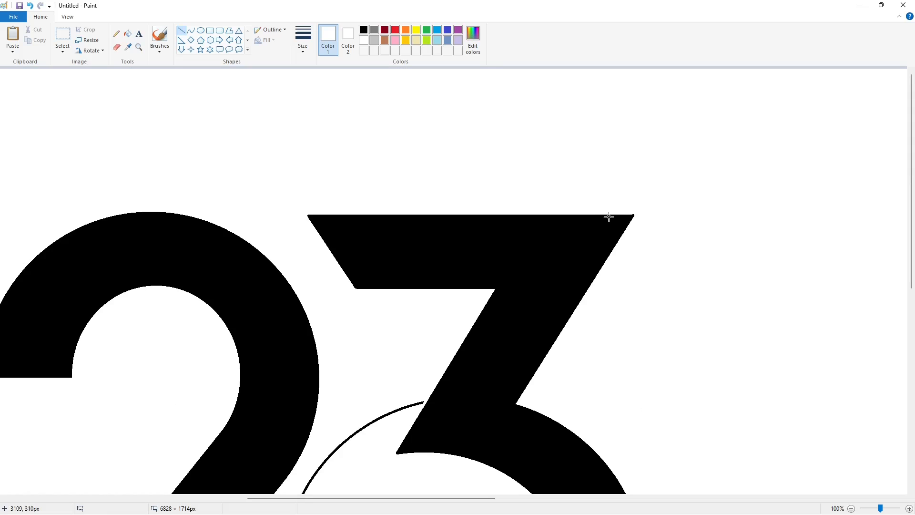
scroll(672, 244, down, 6)
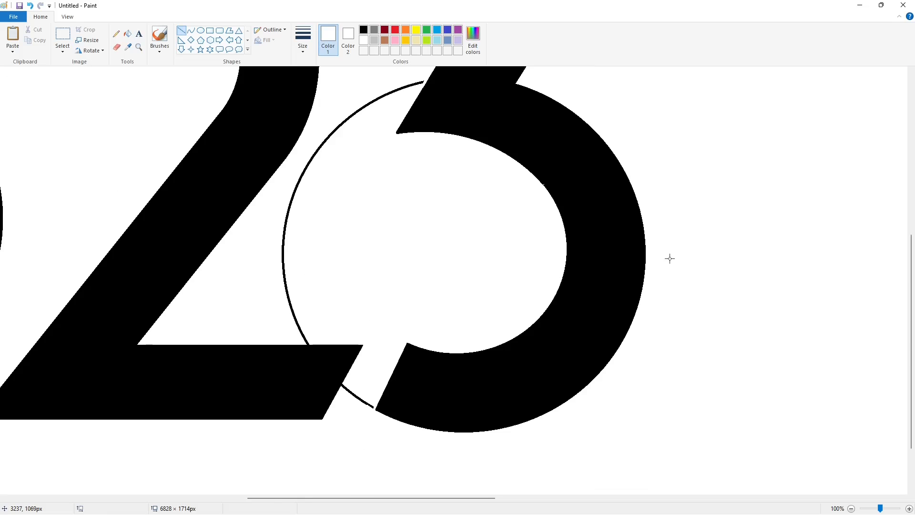
click(458, 30)
click(127, 33)
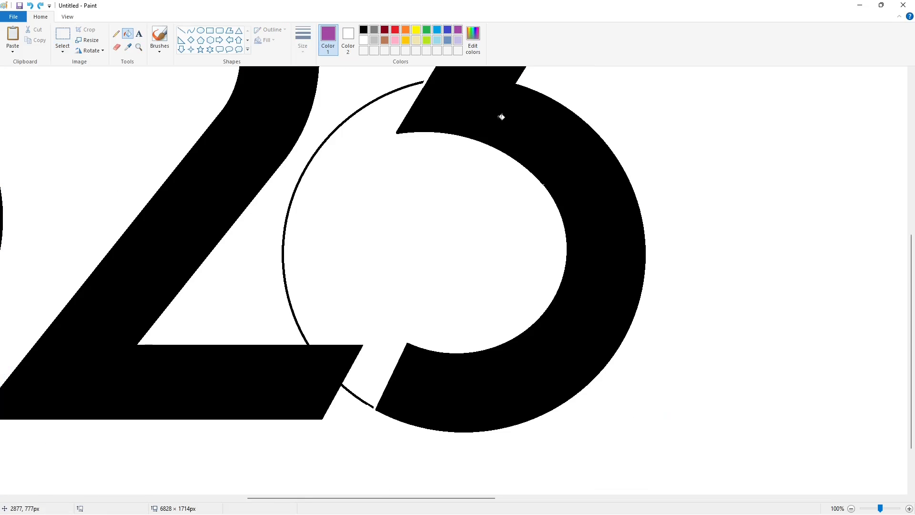
click(503, 116)
click(324, 372)
Paste the copied black 2 and align it exactly over the purple 2.
drag(361, 498, 320, 497)
key(ctrl+v)
scroll(295, 458, up, 4)
drag(266, 483, 298, 241)
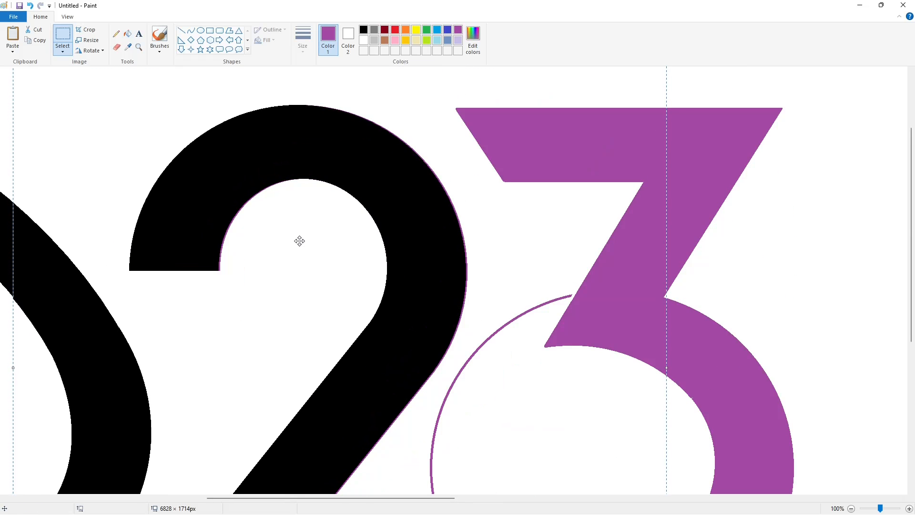
scroll(749, 296, down, 5)
scroll(433, 180, up, 4)
Fill the 3 with black again and remove the purple circle arc with white fill.
click(127, 33)
click(364, 29)
click(584, 188)
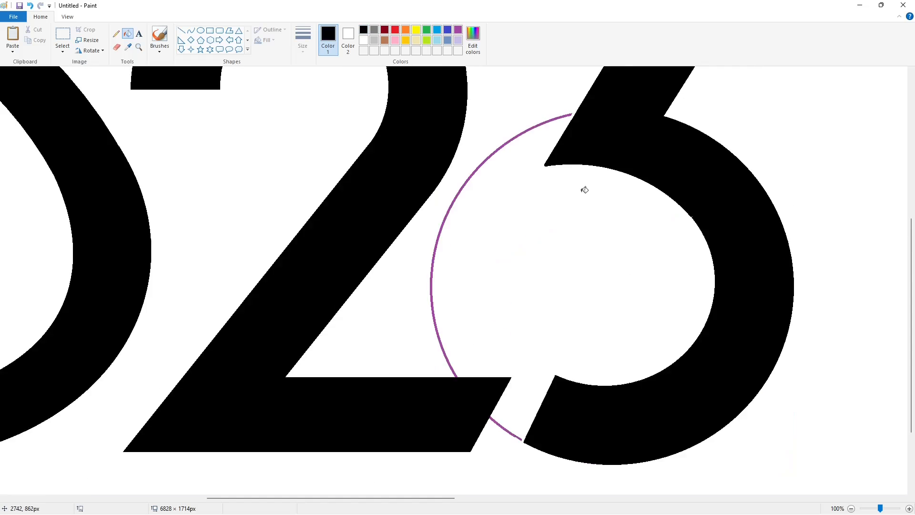
click(458, 30)
click(500, 166)
click(364, 40)
click(666, 334)
click(181, 31)
click(364, 29)
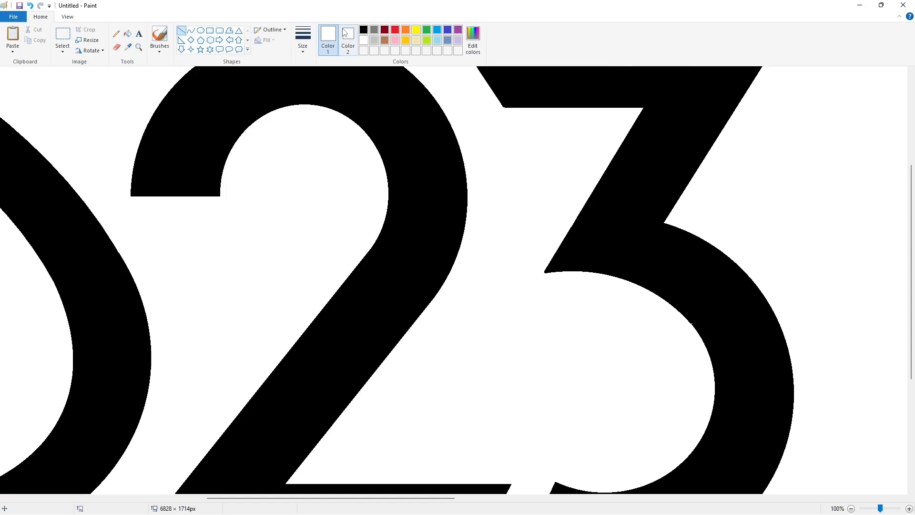
click(726, 316)
scroll(758, 359, down, 2)
scroll(800, 450, up, 2)
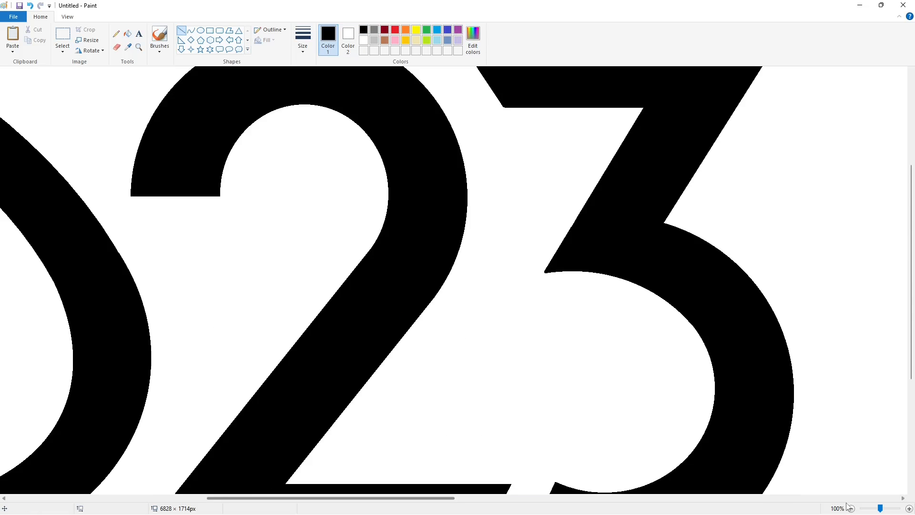
Resize the canvas around the finished logo to about 3794 × 1788 px.
click(851, 508)
click(851, 508)
drag(819, 172, 415, 172)
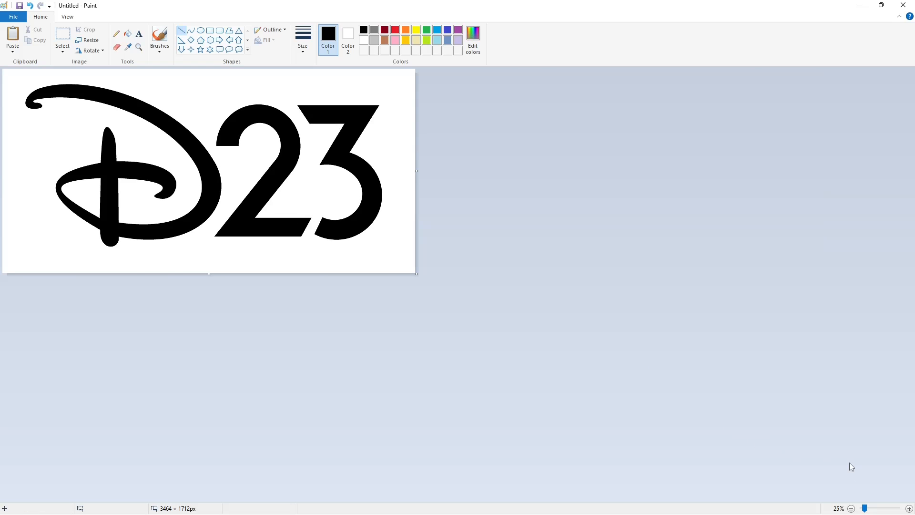
click(908, 507)
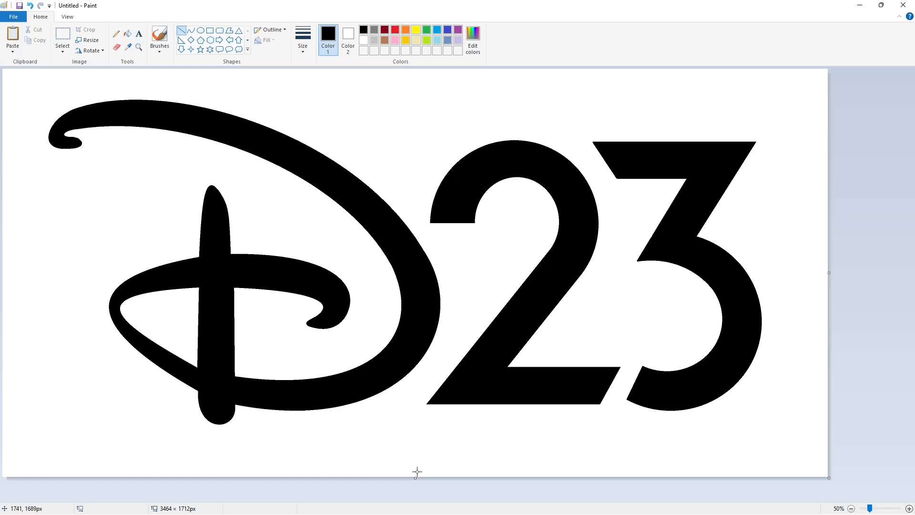
drag(416, 478, 415, 495)
drag(833, 283, 908, 283)
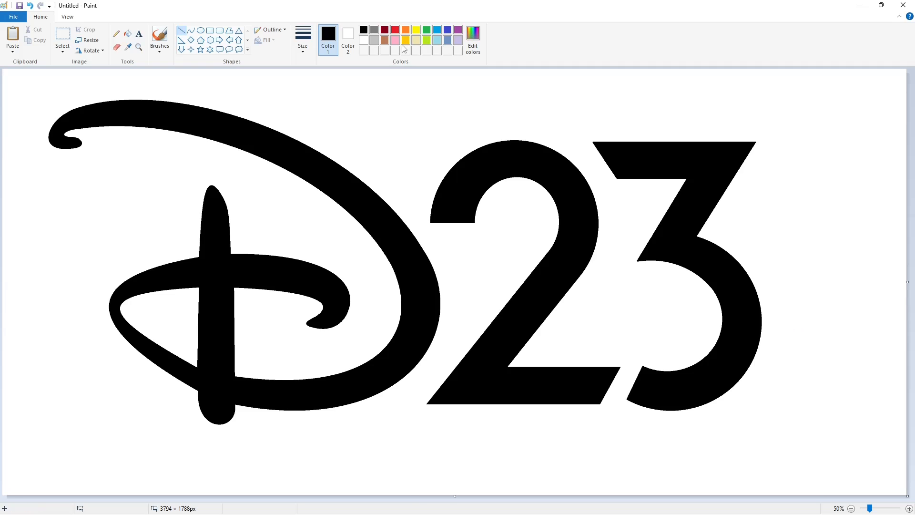